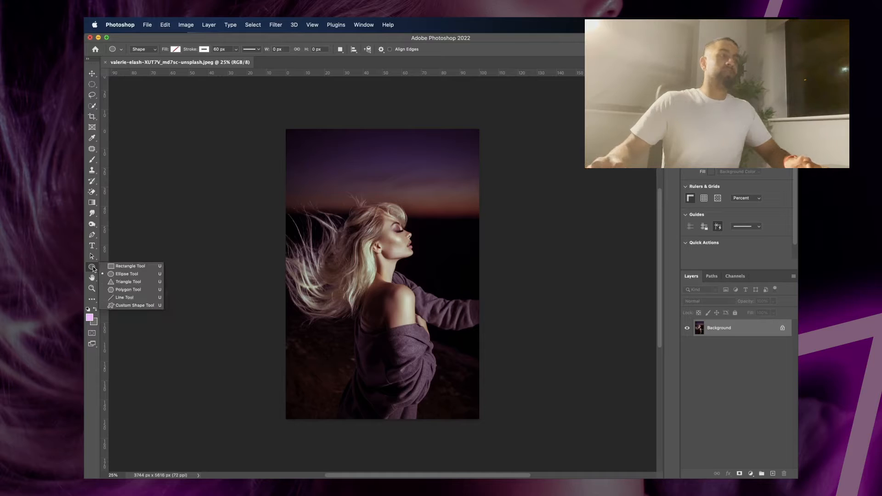
Set up the Ellipse tool in Shape mode with a 40 px stroke, drawing circles from the center.
{"action": "left_click", "coordinate": [118, 276]}
{"action": "left_click", "coordinate": [144, 49]}
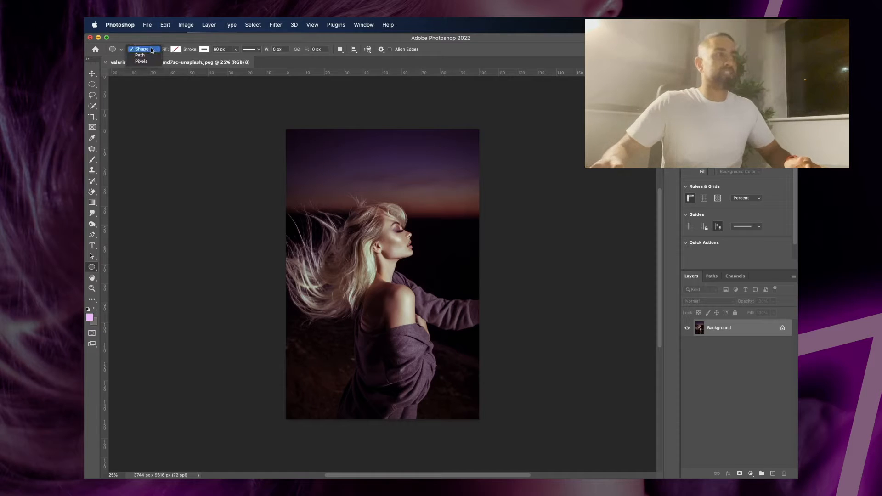
{"action": "left_click", "coordinate": [152, 49]}
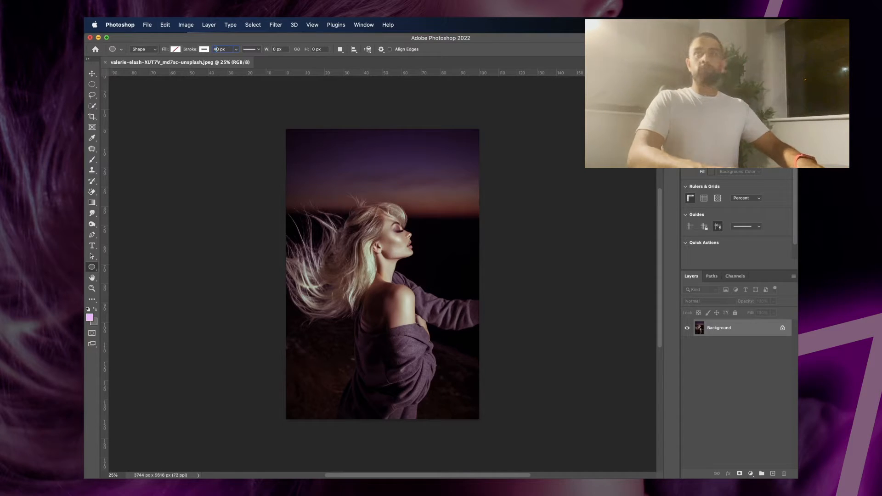
{"action": "key", "text": "Return"}
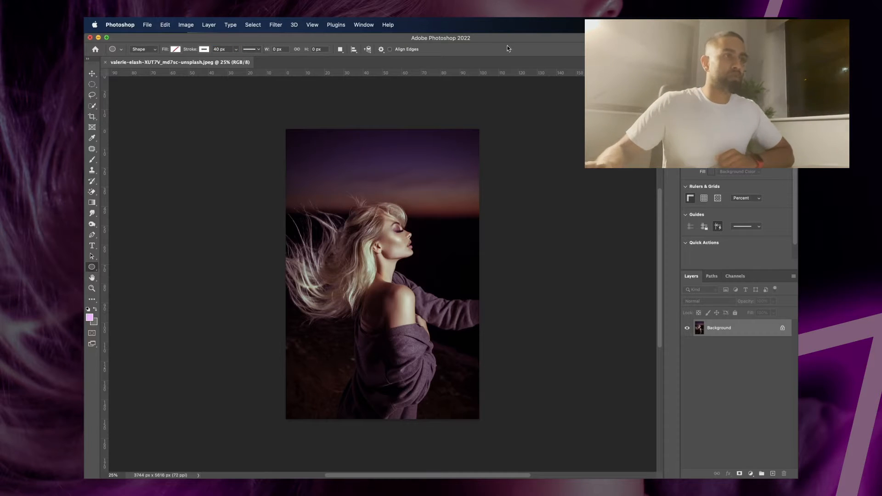
{"action": "left_click", "coordinate": [381, 49]}
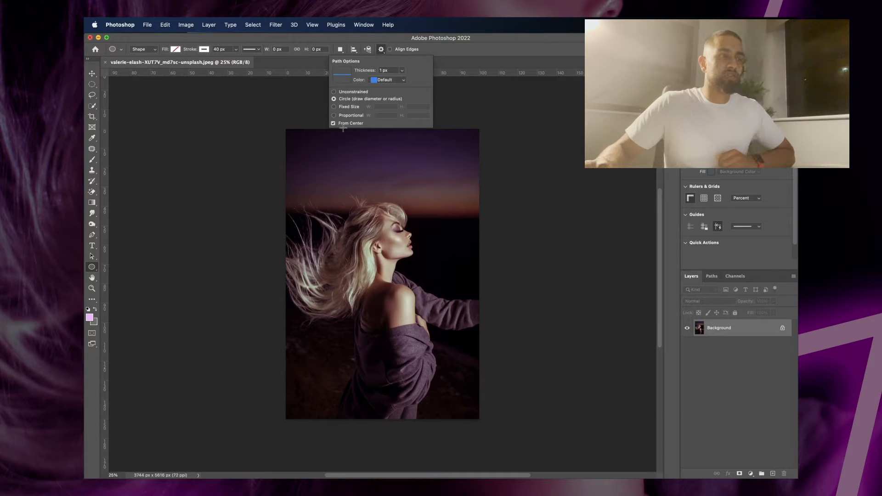
{"action": "left_click", "coordinate": [465, 53]}
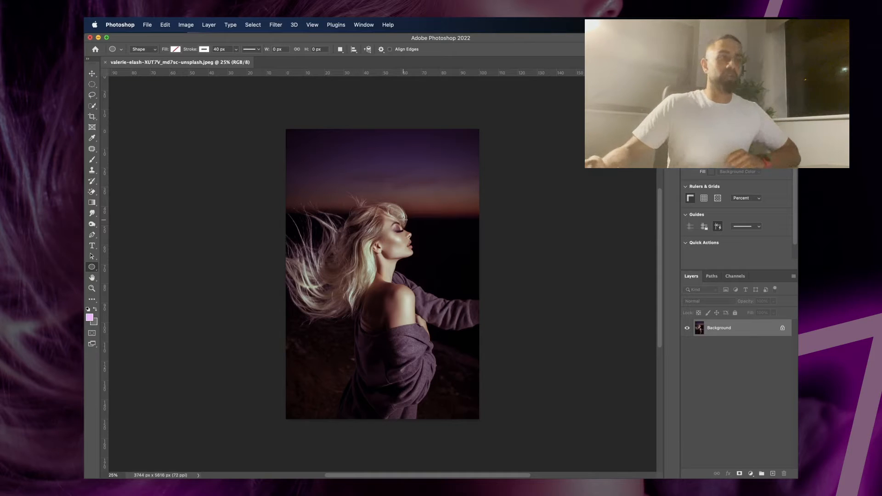
Draw a circle about 2180 px across over the woman's head and shift it slightly right to frame her face.
{"action": "left_click_drag", "start_coordinate": [373, 216], "coordinate": [441, 272]}
{"action": "key", "text": "v"}
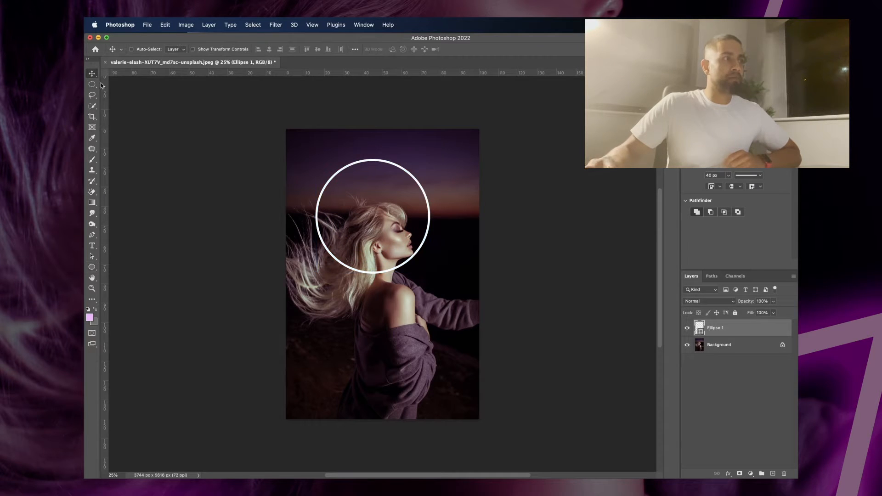
{"action": "mouse_move", "coordinate": [422, 237]}
{"action": "left_mouse_down"}
{"action": "mouse_move", "coordinate": [412, 224]}
{"action": "mouse_move", "coordinate": [436, 239]}
{"action": "left_mouse_up"}
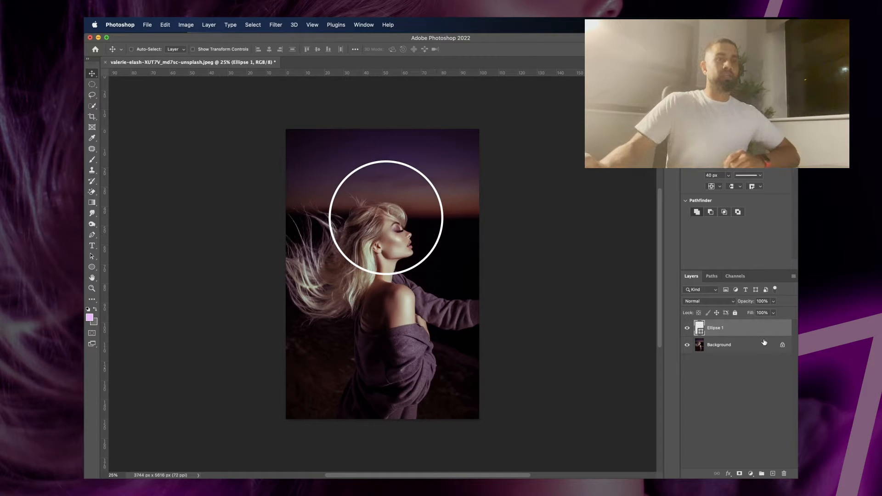
Change the circle's stroke color to the pale pink ffcef1.
{"action": "left_click", "coordinate": [92, 237]}
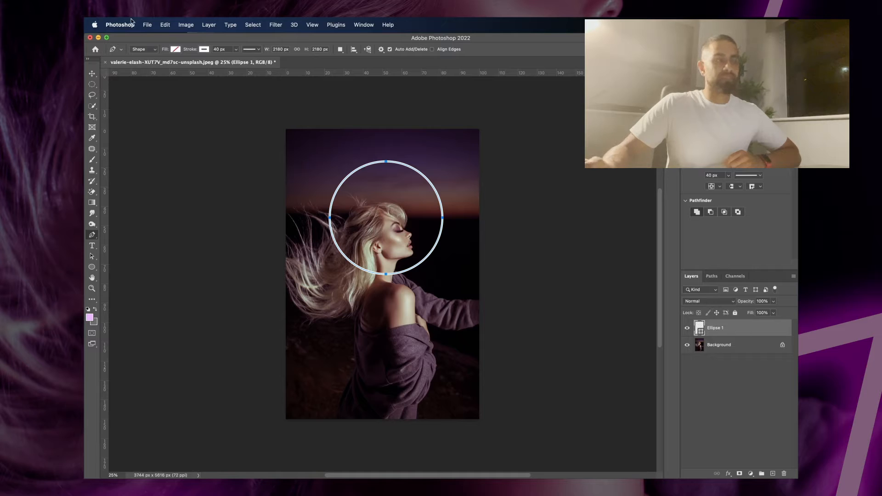
{"action": "left_click", "coordinate": [204, 50]}
{"action": "left_click", "coordinate": [254, 65]}
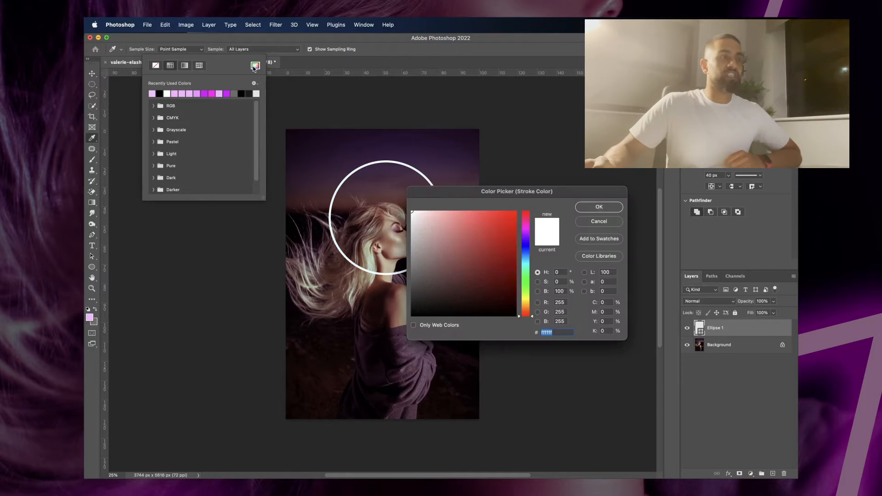
{"action": "left_click", "coordinate": [526, 224]}
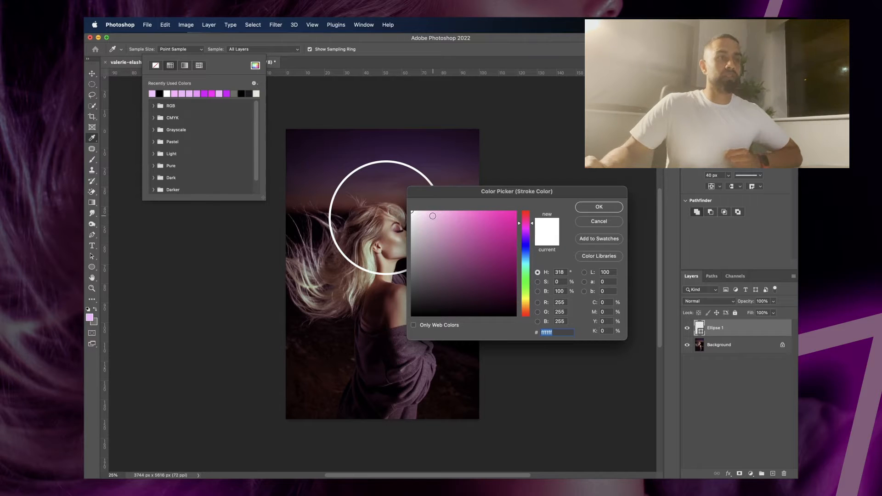
{"action": "left_click", "coordinate": [430, 212]}
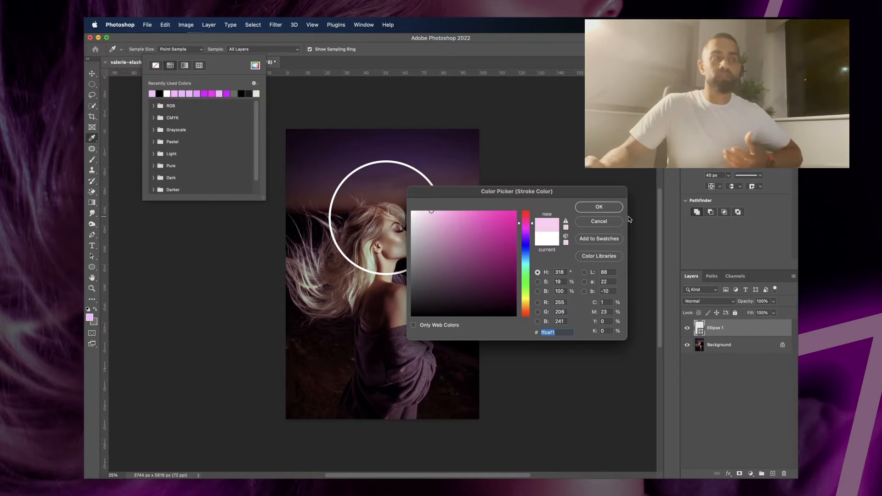
{"action": "left_click", "coordinate": [599, 206]}
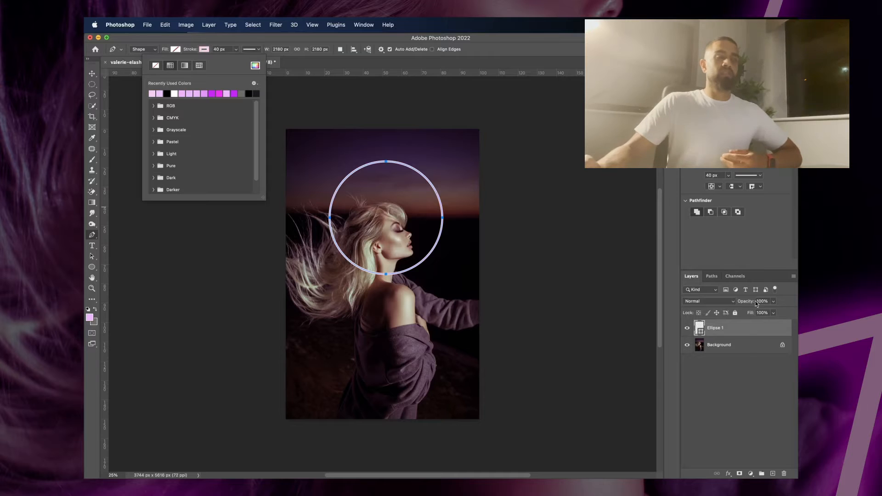
Add an Outer Glow layer style with a 180 px size to the circle.
{"action": "right_click", "coordinate": [748, 327]}
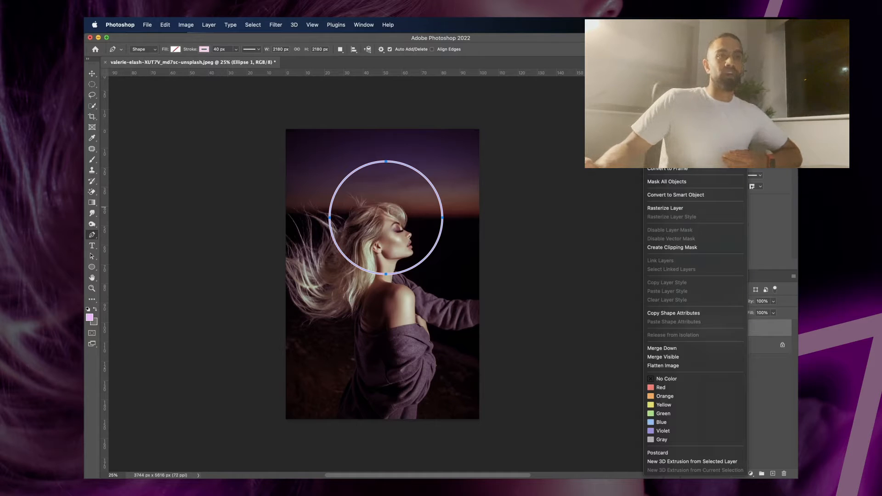
{"action": "left_click", "coordinate": [666, 65]}
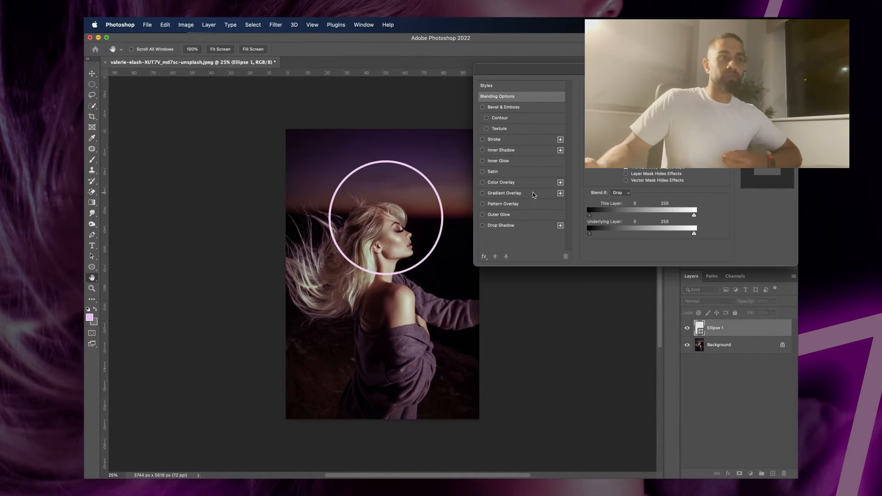
{"action": "left_click", "coordinate": [515, 217]}
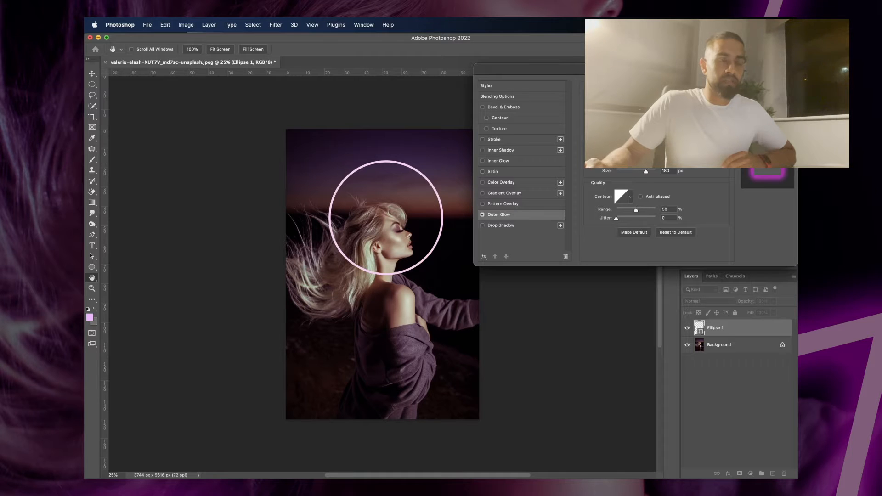
{"action": "left_click", "coordinate": [767, 86]}
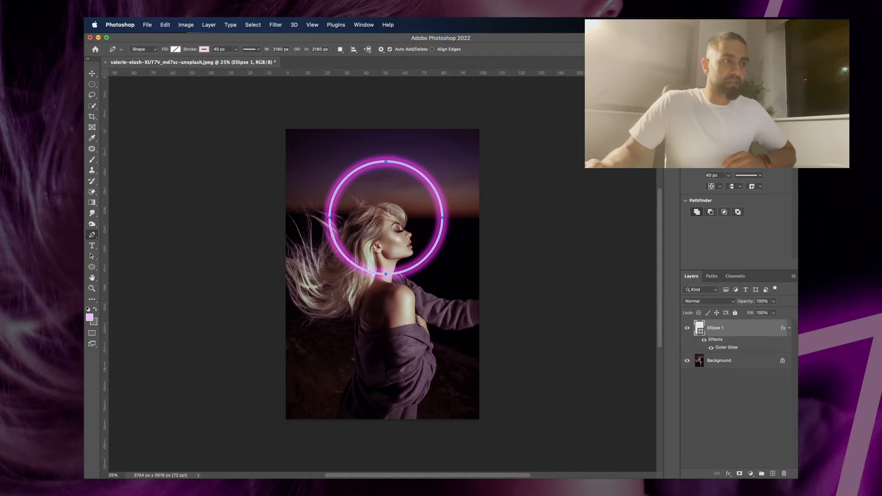
Set the circle's Outer Glow size to 142 px and nudge the circle slightly left around the head.
{"action": "double_click", "coordinate": [732, 347]}
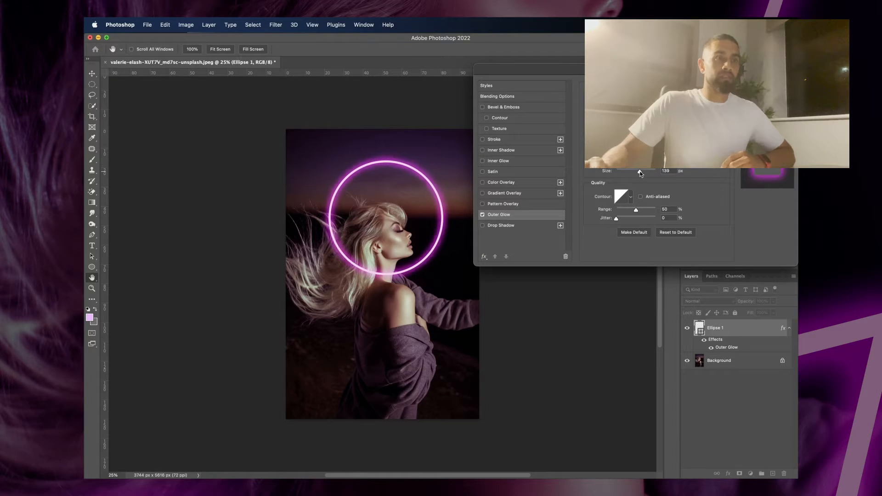
{"action": "left_click_drag", "start_coordinate": [640, 171], "coordinate": [640, 172]}
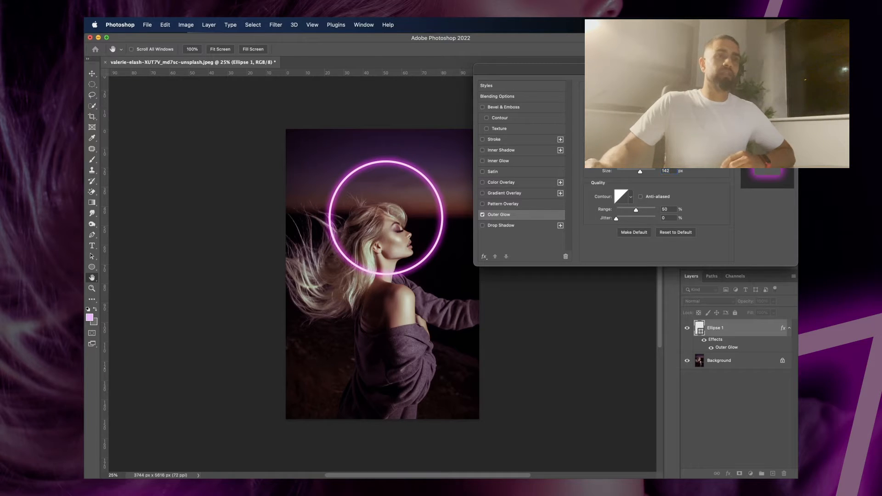
{"action": "key", "text": "Return"}
{"action": "left_click", "coordinate": [92, 74]}
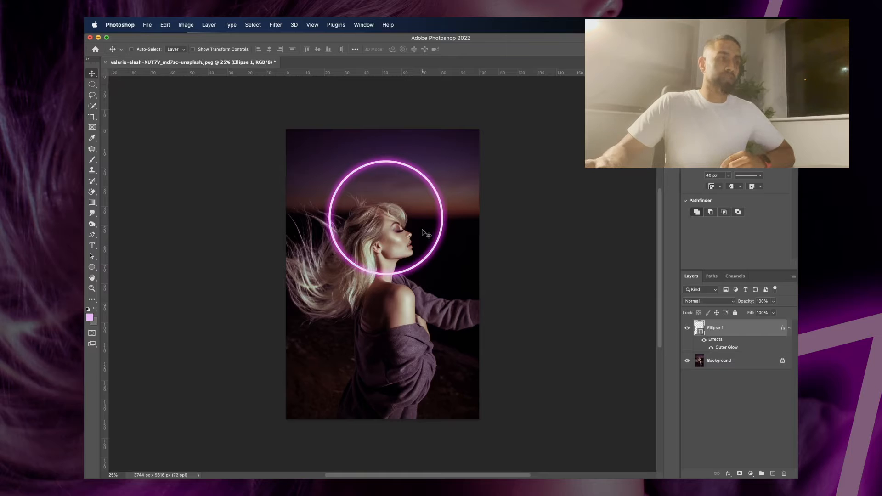
{"action": "left_click_drag", "start_coordinate": [423, 233], "coordinate": [418, 232]}
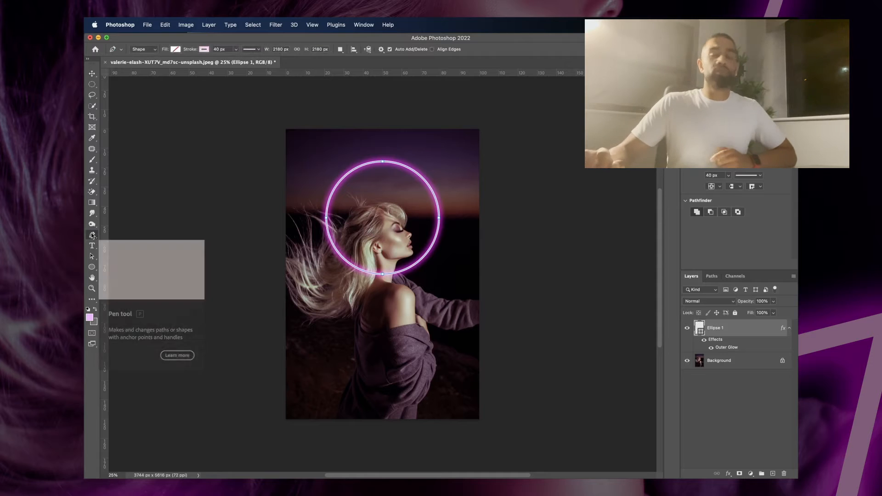
Draw a closed triangle about 2949 × 2210 px across the woman's torso with the Pen tool and set its stroke to 65 px.
{"action": "left_click", "coordinate": [92, 235]}
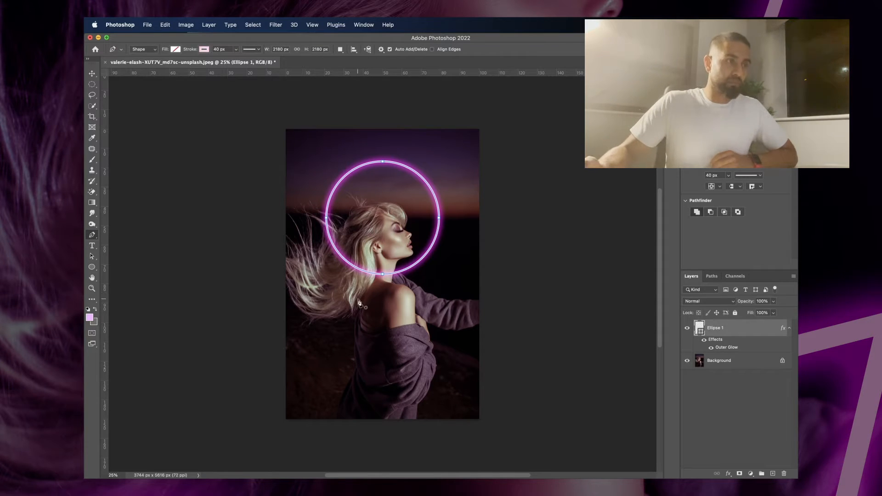
{"action": "left_click", "coordinate": [301, 325]}
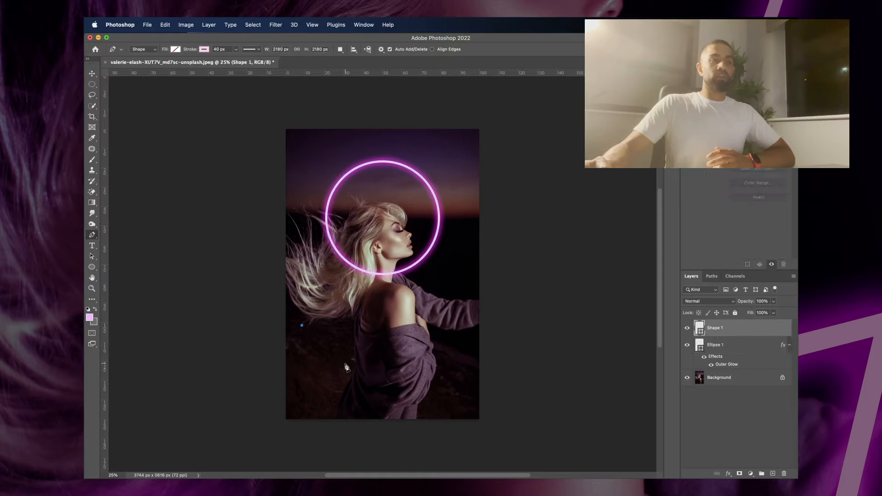
{"action": "left_click", "coordinate": [428, 400]}
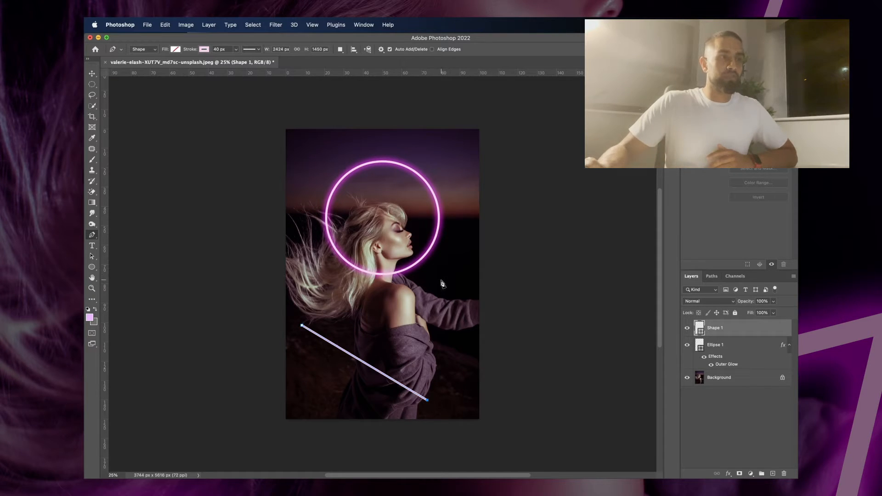
{"action": "left_click", "coordinate": [454, 287]}
{"action": "left_click", "coordinate": [302, 326]}
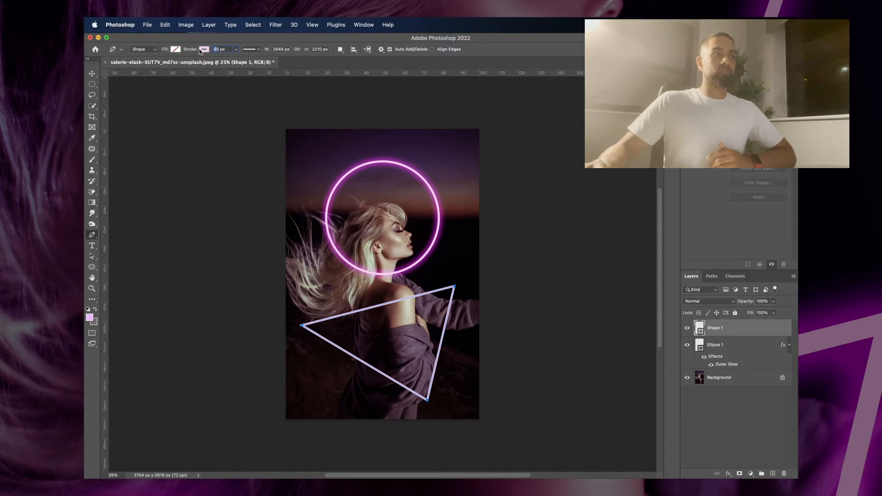
{"action": "type", "text": "60"}
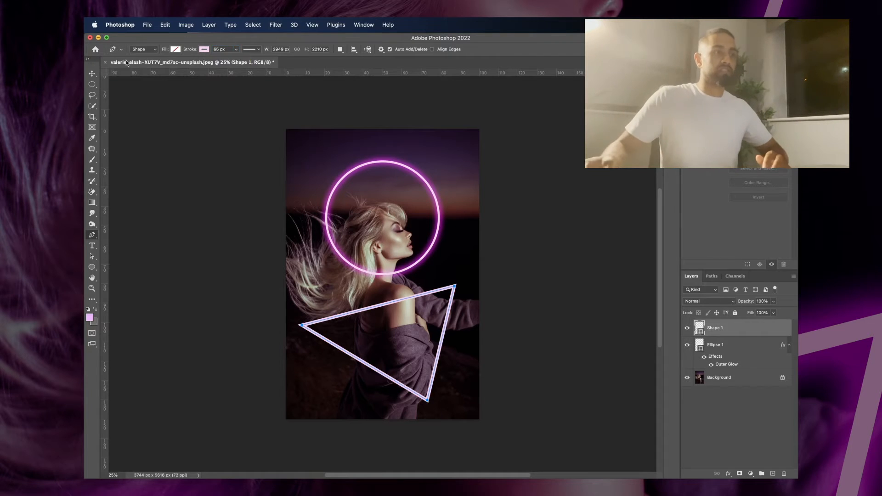
{"action": "left_click", "coordinate": [97, 76]}
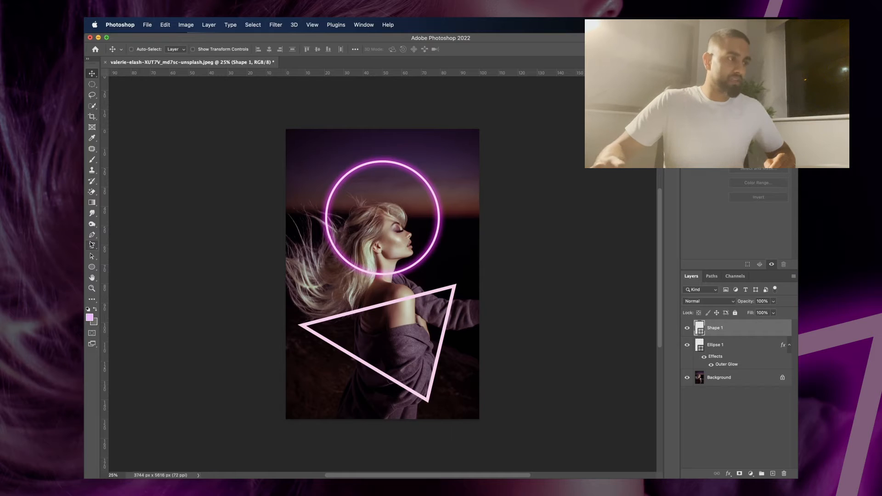
Add an Outer Glow layer style with a 172 px size to the triangle and deselect its layer.
{"action": "right_click", "coordinate": [748, 329]}
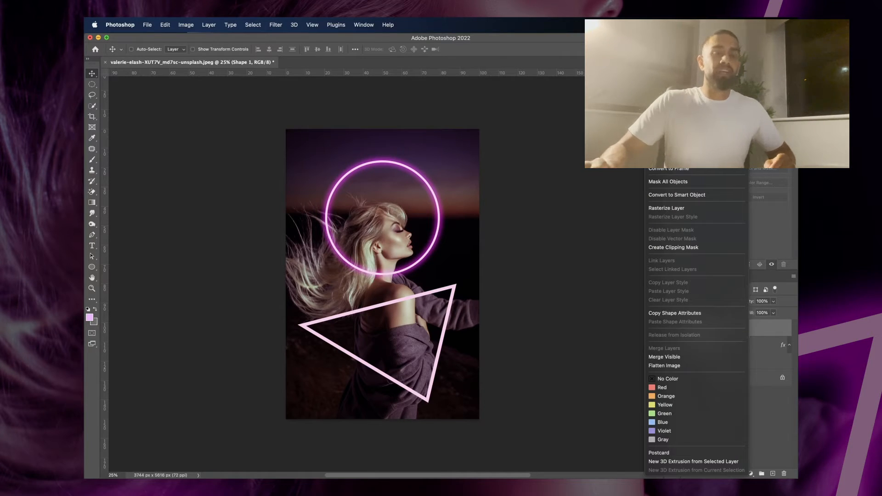
{"action": "left_click", "coordinate": [666, 54]}
{"action": "left_click", "coordinate": [528, 214]}
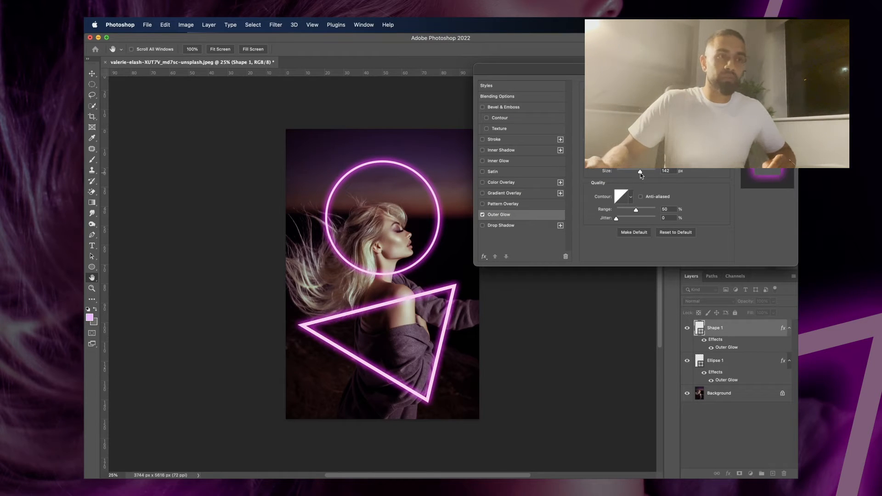
{"action": "left_click_drag", "start_coordinate": [641, 172], "coordinate": [645, 172]}
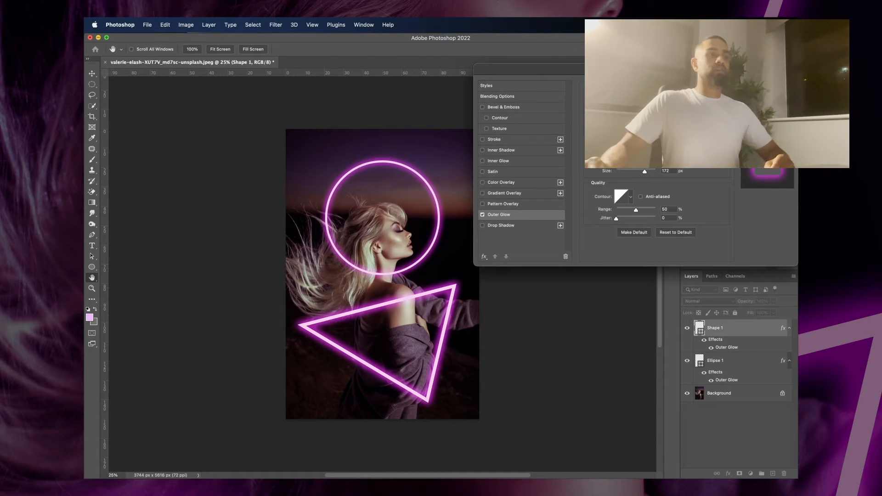
{"action": "key", "text": "Return"}
{"action": "left_click", "coordinate": [735, 425]}
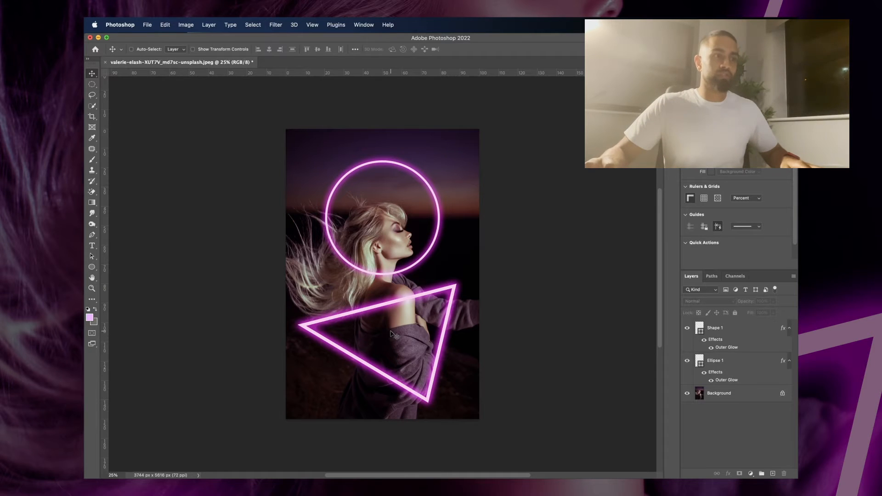
Add a layer mask to the circle's layer, Ellipse 1.
{"action": "scroll", "coordinate": [390, 334], "scroll_direction": "up", "scroll_amount": 2}
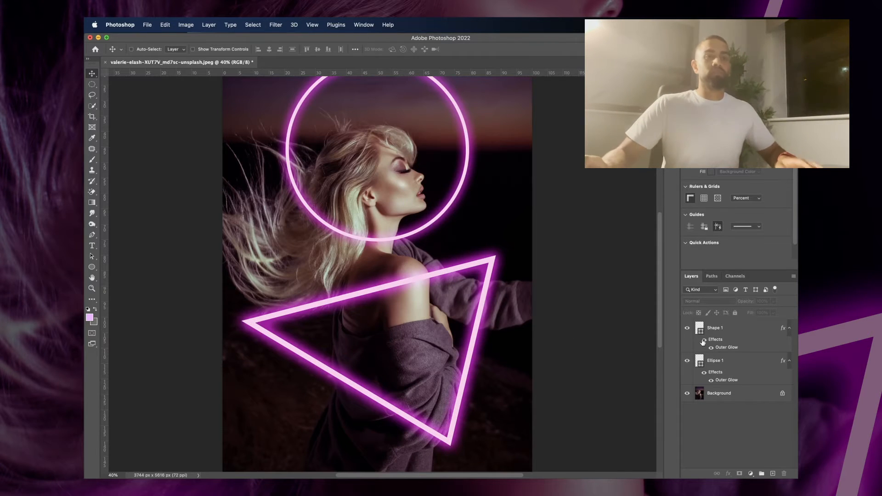
{"action": "left_click", "coordinate": [747, 364]}
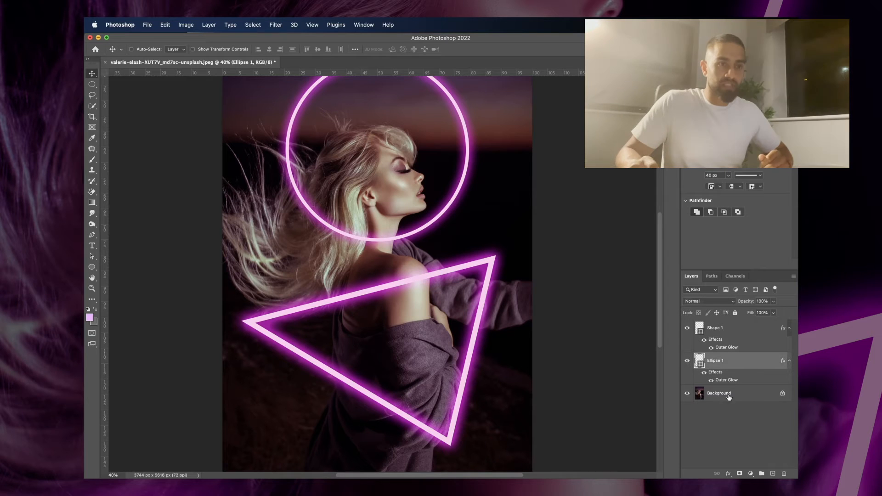
{"action": "left_click", "coordinate": [738, 474]}
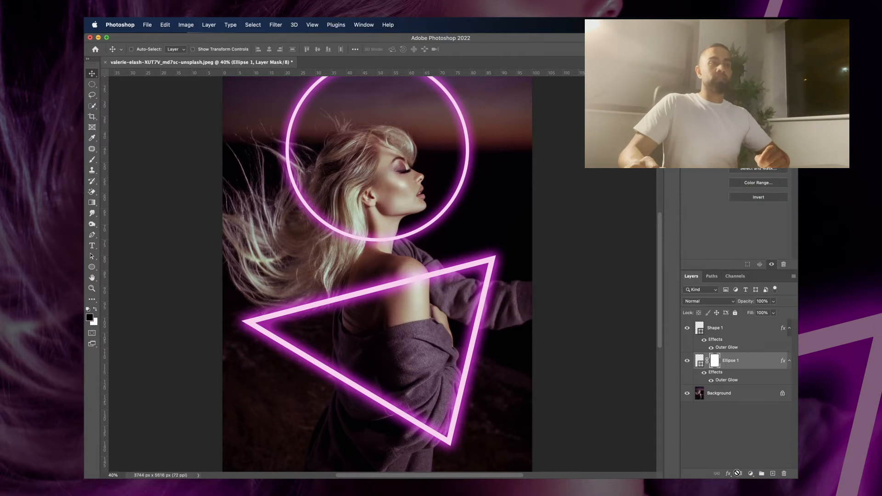
Paint black on the circle's layer mask with a Soft Round brush to hide the ring over the woman's hair and neck.
{"action": "scroll", "coordinate": [408, 253], "scroll_direction": "up", "scroll_amount": 3}
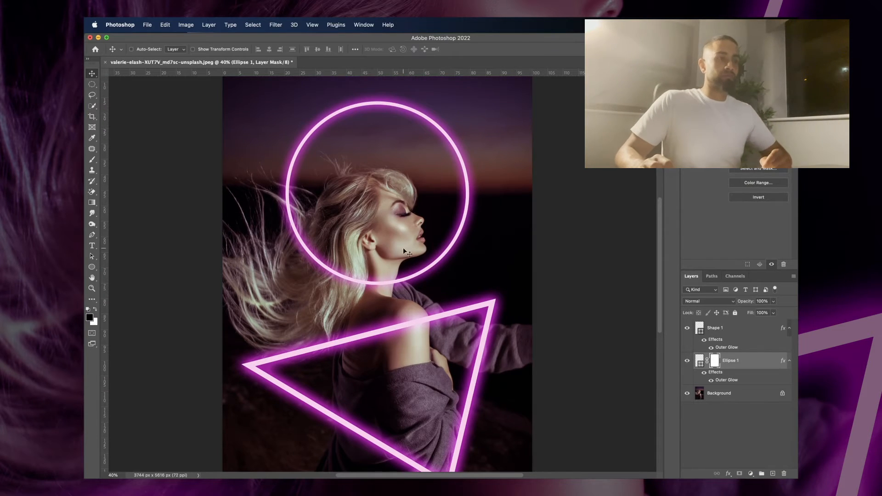
{"action": "left_click", "coordinate": [90, 160]}
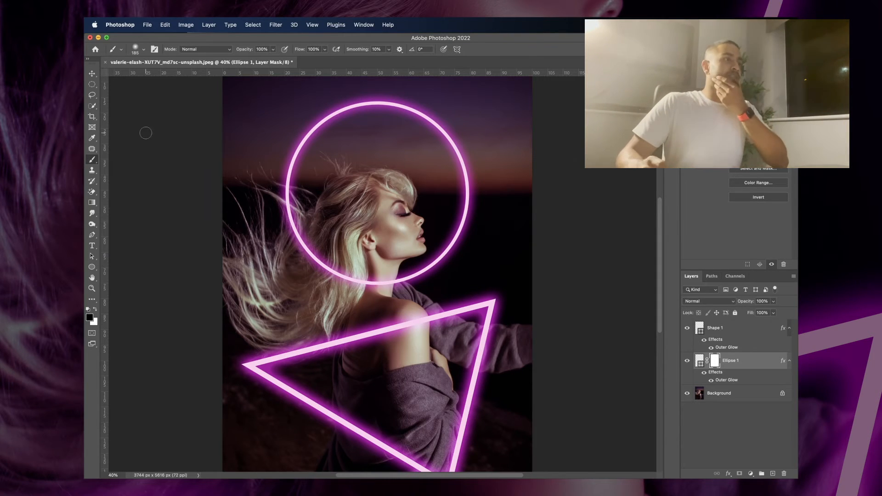
{"action": "left_click", "coordinate": [143, 50]}
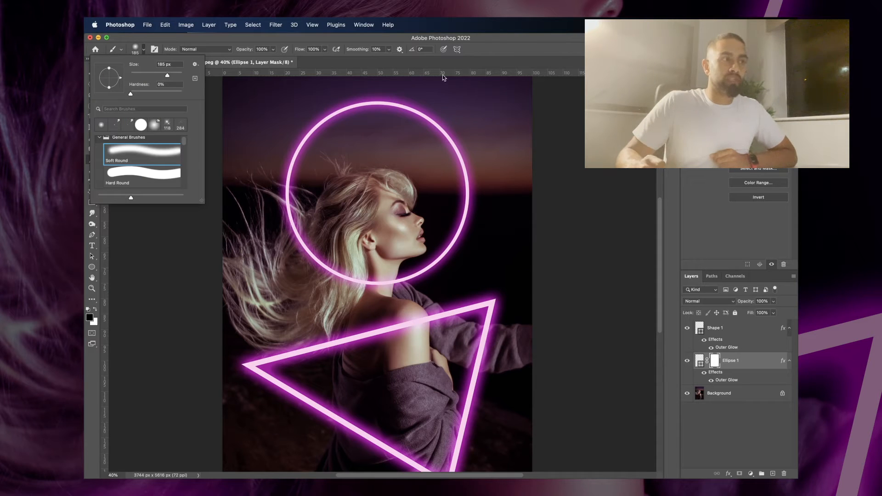
{"action": "left_click", "coordinate": [504, 47]}
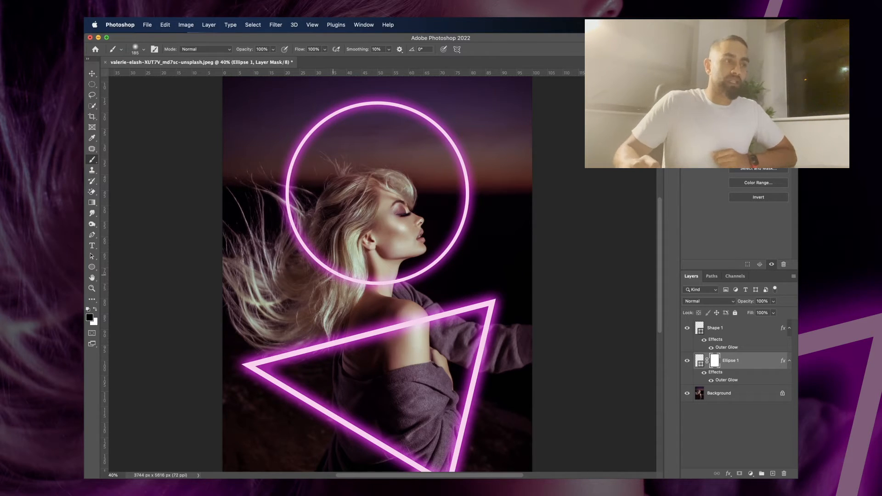
{"action": "left_click_drag", "start_coordinate": [338, 269], "coordinate": [327, 270]}
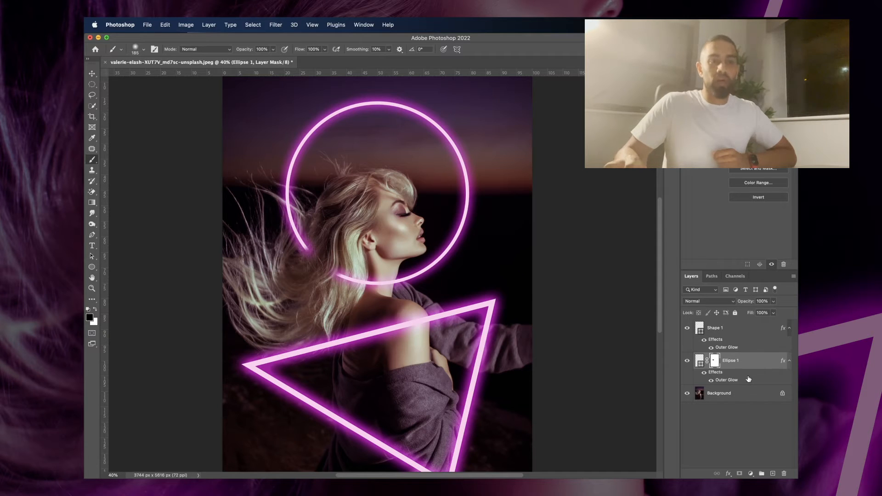
{"action": "mouse_move", "coordinate": [314, 250]}
{"action": "left_mouse_down"}
{"action": "mouse_move", "coordinate": [320, 245]}
{"action": "mouse_move", "coordinate": [289, 235]}
{"action": "mouse_move", "coordinate": [315, 248]}
{"action": "mouse_move", "coordinate": [301, 257]}
{"action": "mouse_move", "coordinate": [306, 273]}
{"action": "mouse_move", "coordinate": [349, 277]}
{"action": "left_mouse_up"}
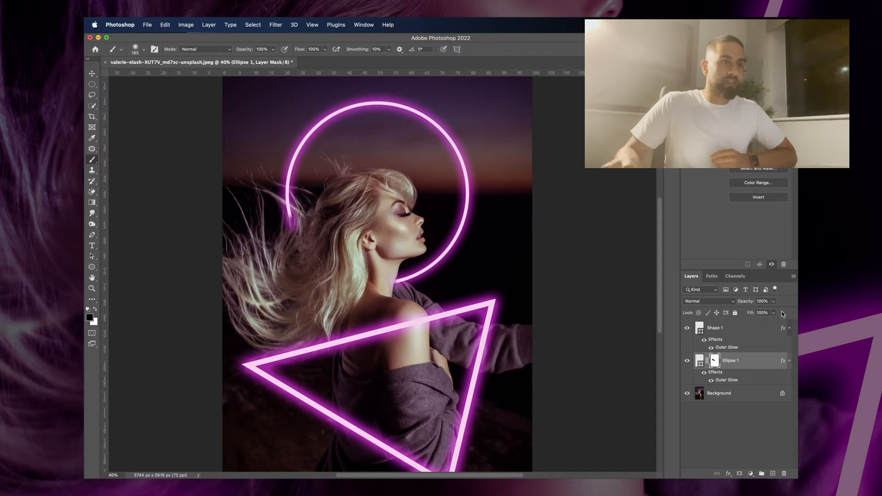
Mask the ring's remaining end out of the hair with the layer opacity temporarily at 30%, and restore the opacity to 100%.
{"action": "left_click", "coordinate": [774, 301]}
{"action": "left_click_drag", "start_coordinate": [776, 312], "coordinate": [746, 312]}
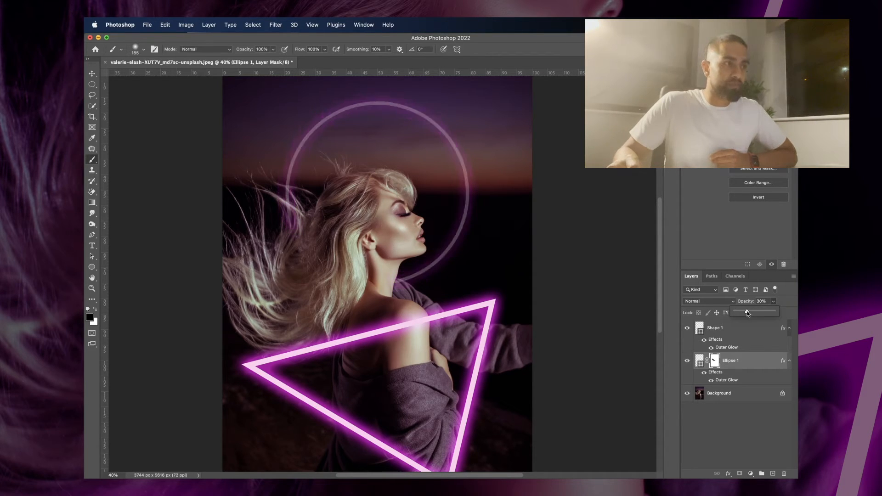
{"action": "left_click", "coordinate": [283, 210]}
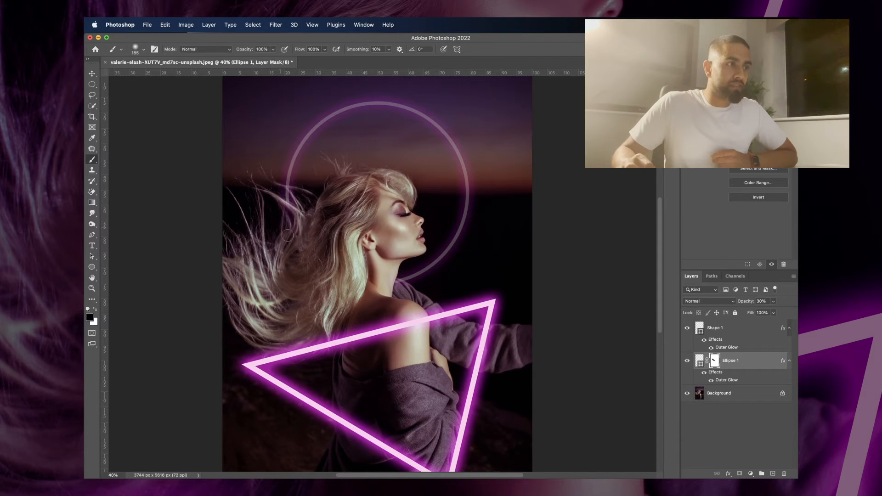
{"action": "left_click_drag", "start_coordinate": [773, 313], "coordinate": [797, 321]}
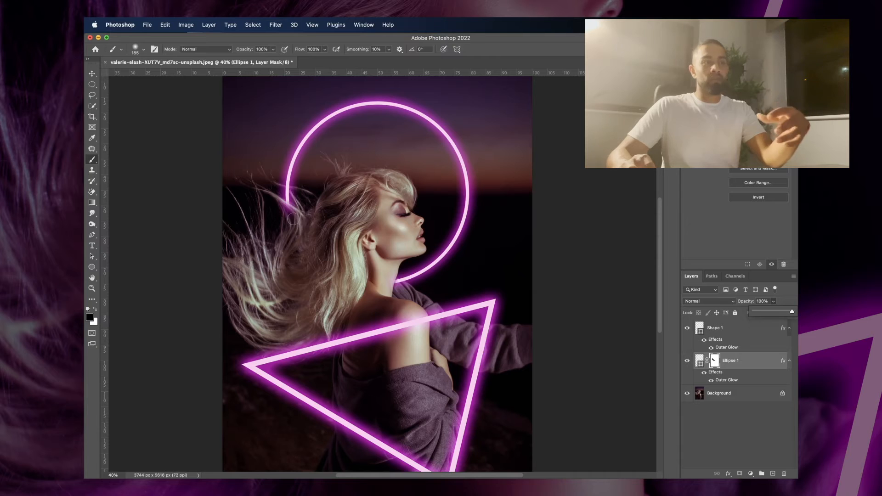
Rename the Shape 1 layer as triangle and the Ellipse 1 layer as circle.
{"action": "left_click", "coordinate": [730, 330]}
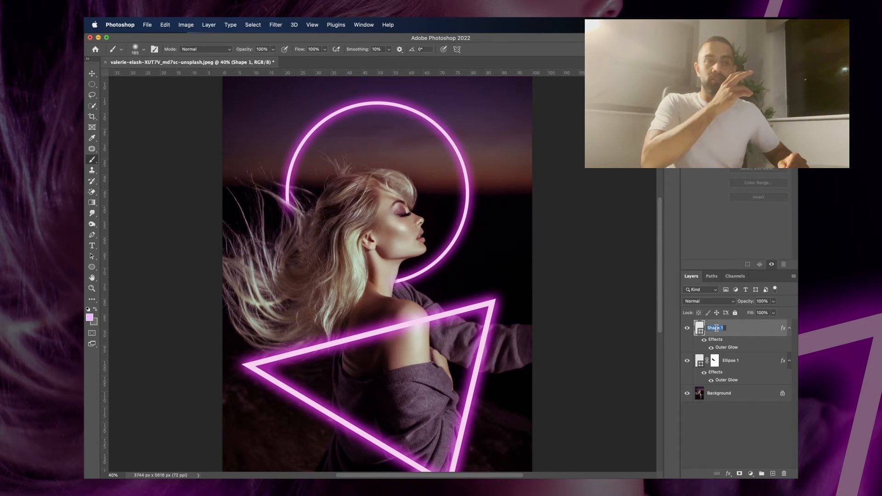
{"action": "type", "text": "triangle"}
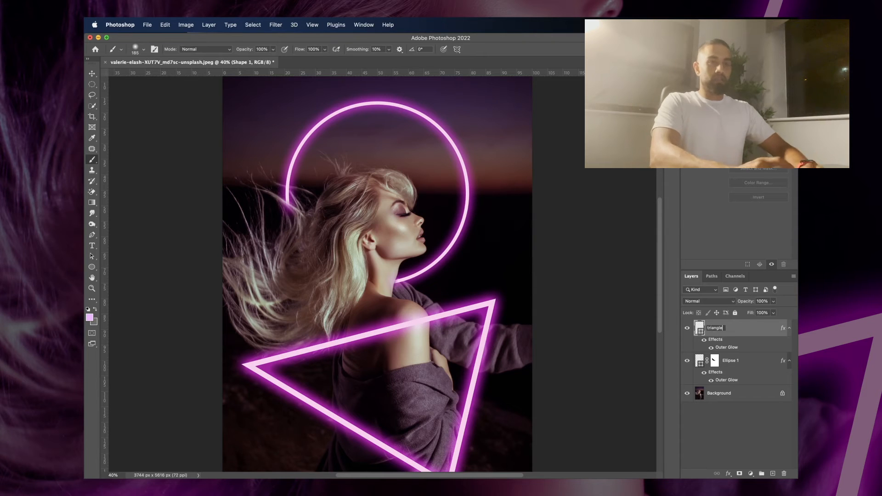
{"action": "key", "text": "Return"}
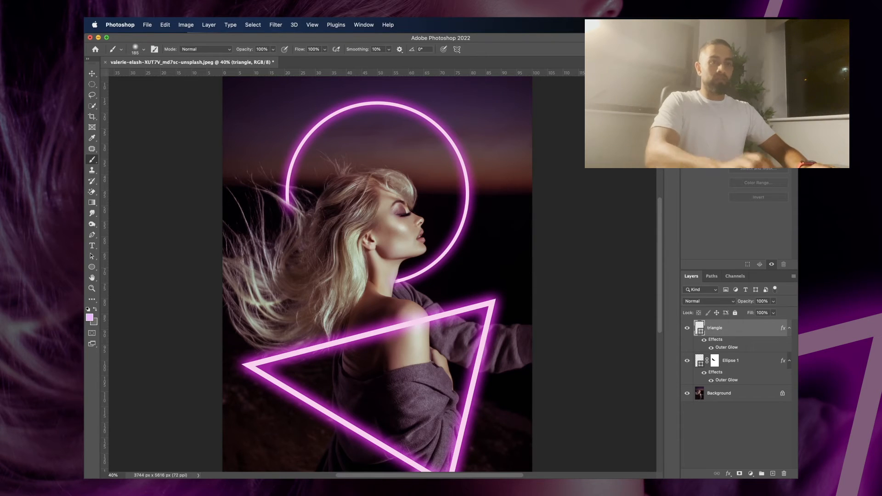
{"action": "double_click", "coordinate": [729, 361]}
{"action": "type", "text": "circle"}
{"action": "key", "text": "Return"}
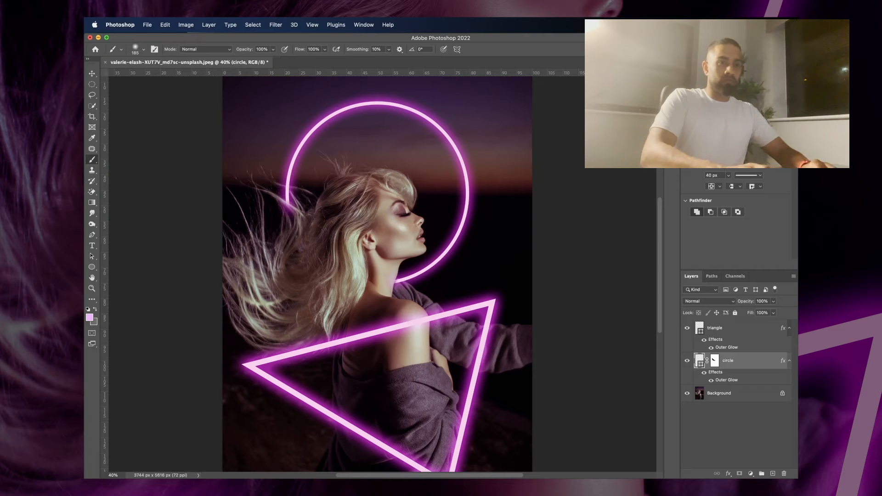
Add a layer mask to the triangle layer and paint out the lines crossing the woman's hair, shoulder and torso.
{"action": "left_click", "coordinate": [742, 328]}
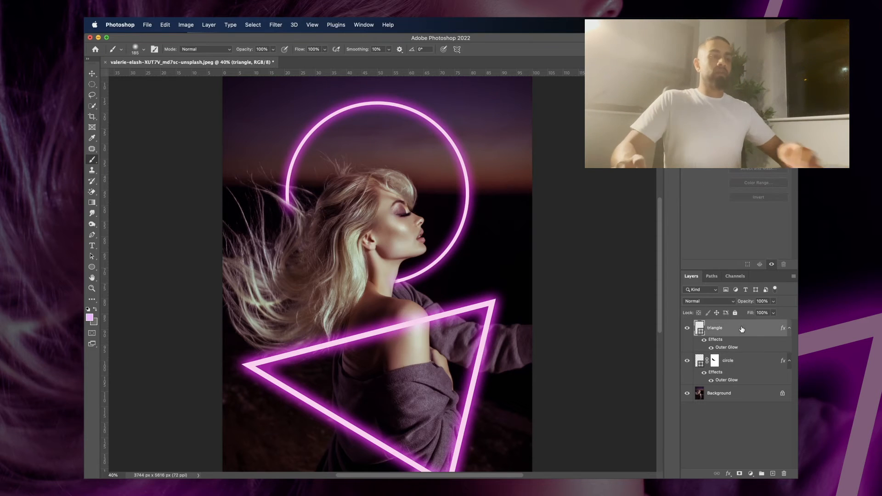
{"action": "scroll", "coordinate": [520, 308], "scroll_direction": "down", "scroll_amount": 5}
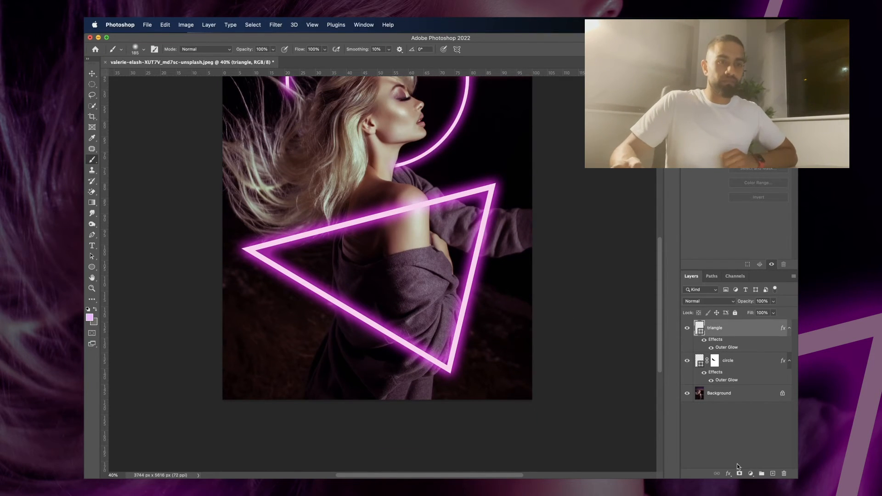
{"action": "left_click", "coordinate": [738, 474]}
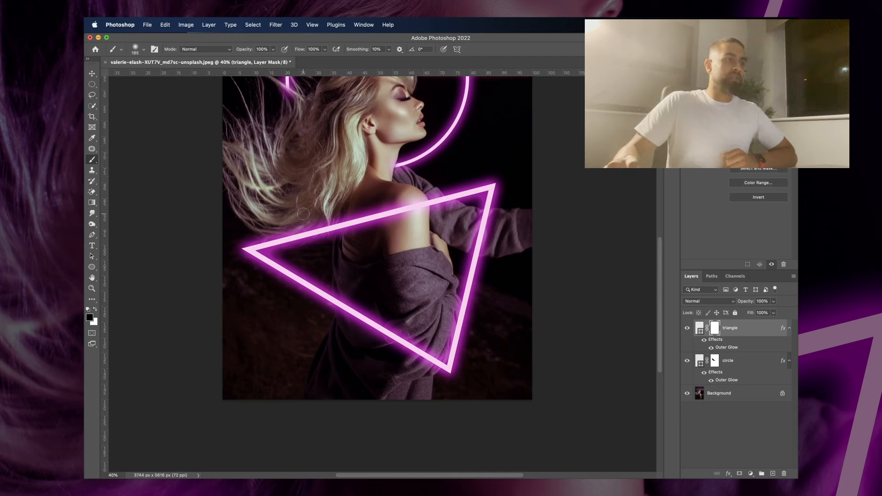
{"action": "mouse_move", "coordinate": [343, 225]}
{"action": "left_mouse_down"}
{"action": "mouse_move", "coordinate": [430, 201]}
{"action": "mouse_move", "coordinate": [375, 233]}
{"action": "mouse_move", "coordinate": [326, 230]}
{"action": "left_mouse_up"}
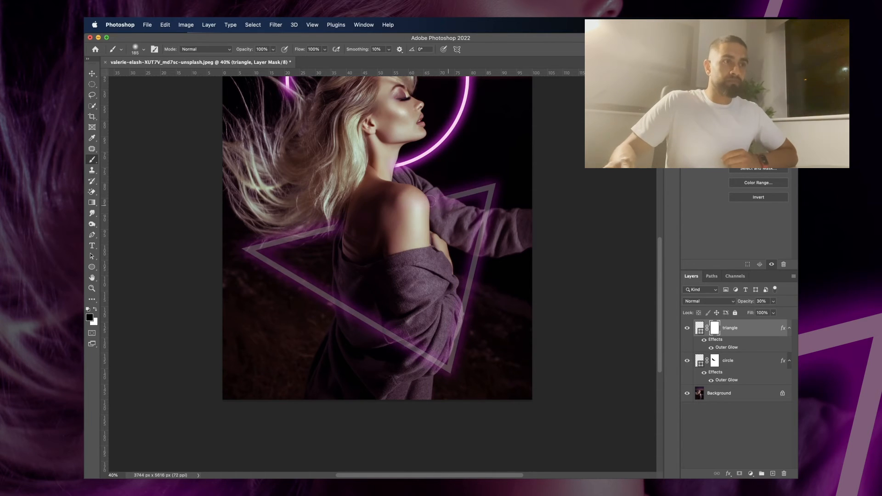
{"action": "mouse_move", "coordinate": [358, 318]}
{"action": "left_mouse_down"}
{"action": "mouse_move", "coordinate": [400, 334]}
{"action": "mouse_move", "coordinate": [416, 362]}
{"action": "mouse_move", "coordinate": [434, 360]}
{"action": "left_mouse_up"}
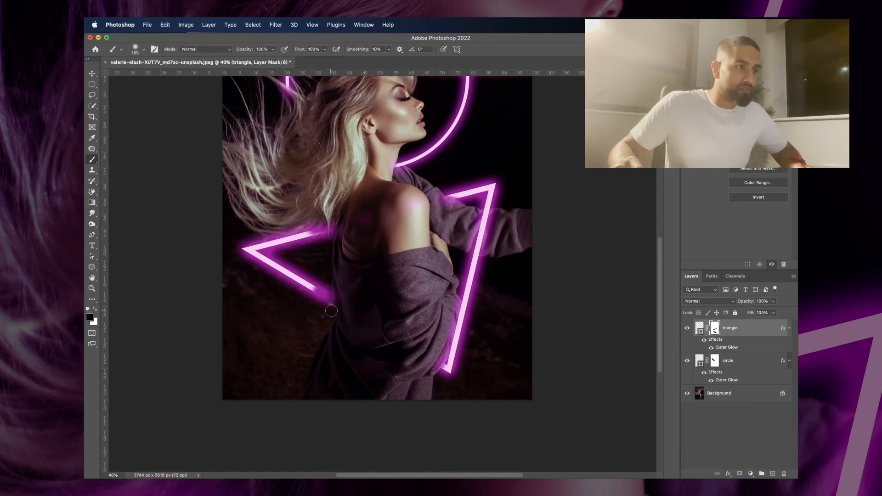
Target the circle's layer mask and set the brush size to 59 px for cleaning the glow edge at the neck.
{"action": "scroll", "coordinate": [312, 276], "scroll_direction": "up", "scroll_amount": 3}
{"action": "scroll", "coordinate": [308, 258], "scroll_direction": "up", "scroll_amount": 4}
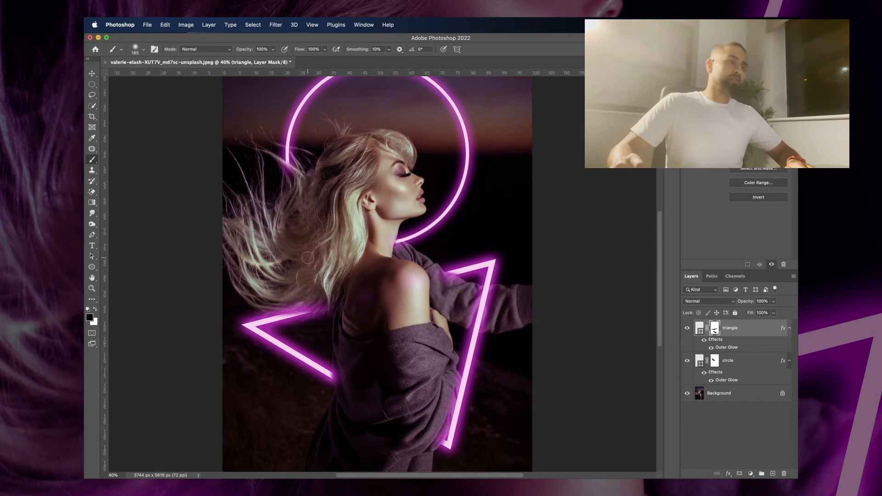
{"action": "scroll", "coordinate": [312, 259], "scroll_direction": "down", "scroll_amount": 3}
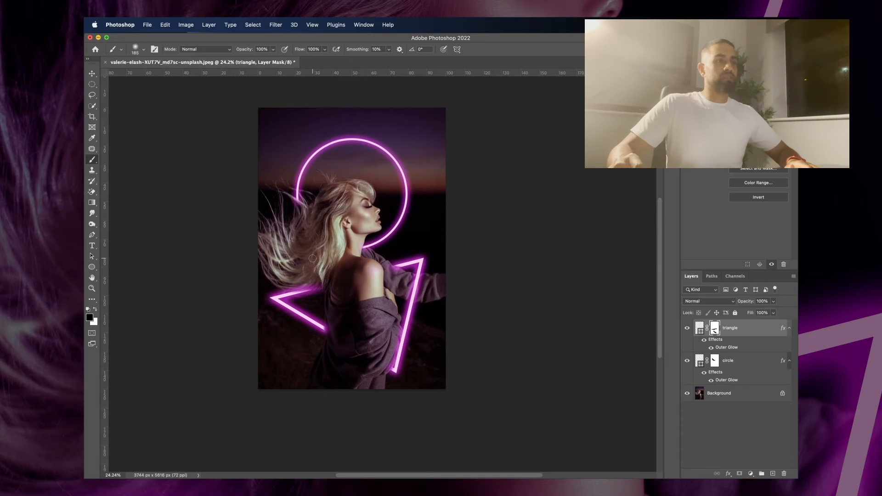
{"action": "scroll", "coordinate": [312, 258], "scroll_direction": "down", "scroll_amount": 1}
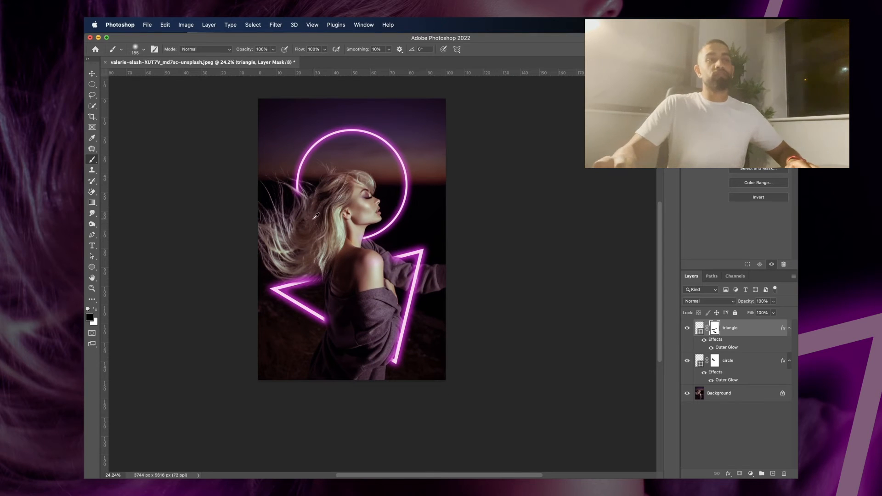
{"action": "scroll", "coordinate": [371, 227], "scroll_direction": "up", "scroll_amount": 10}
{"action": "scroll", "coordinate": [371, 227], "scroll_direction": "down", "scroll_amount": 10}
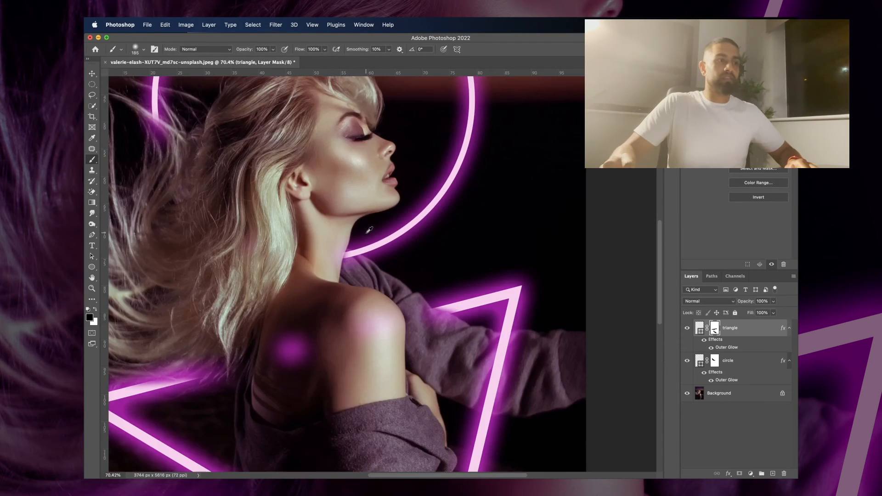
{"action": "left_click", "coordinate": [714, 361]}
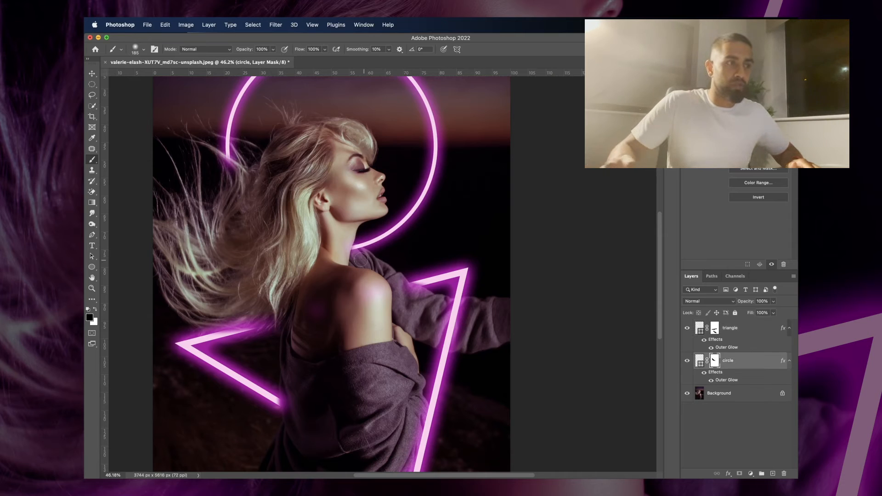
{"action": "scroll", "coordinate": [360, 259], "scroll_direction": "up", "scroll_amount": 3}
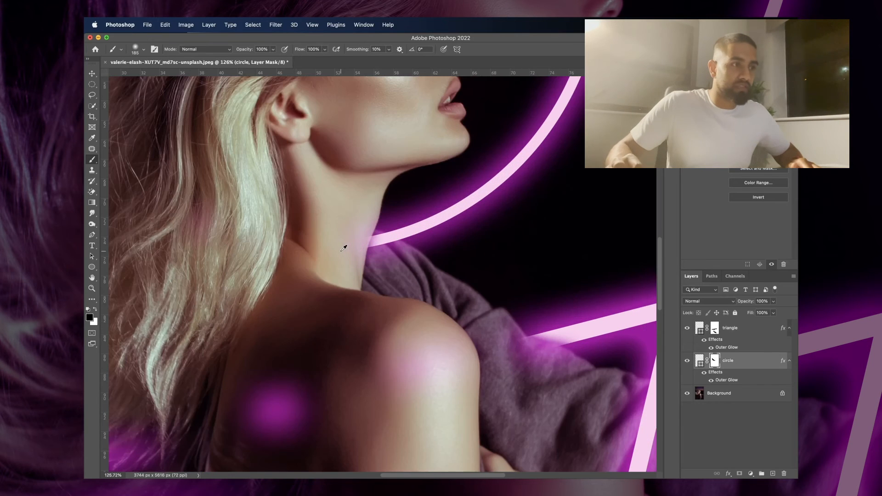
{"action": "left_click", "coordinate": [135, 48]}
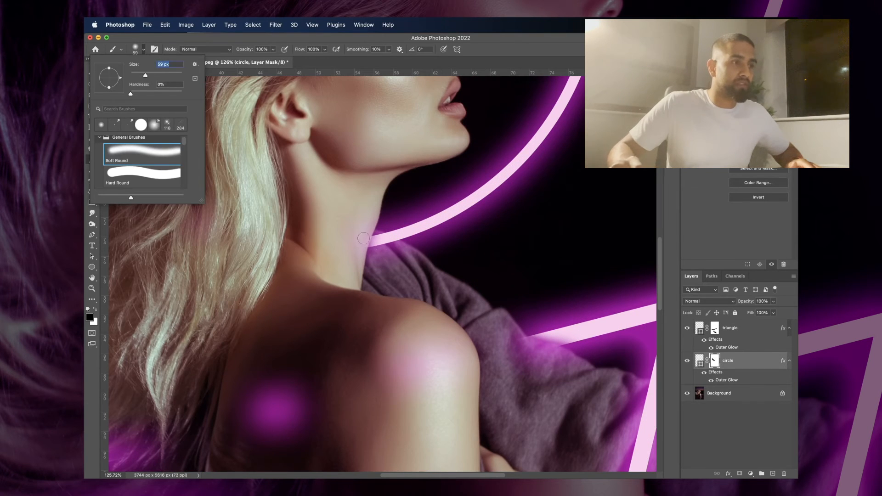
{"action": "key", "text": "Return"}
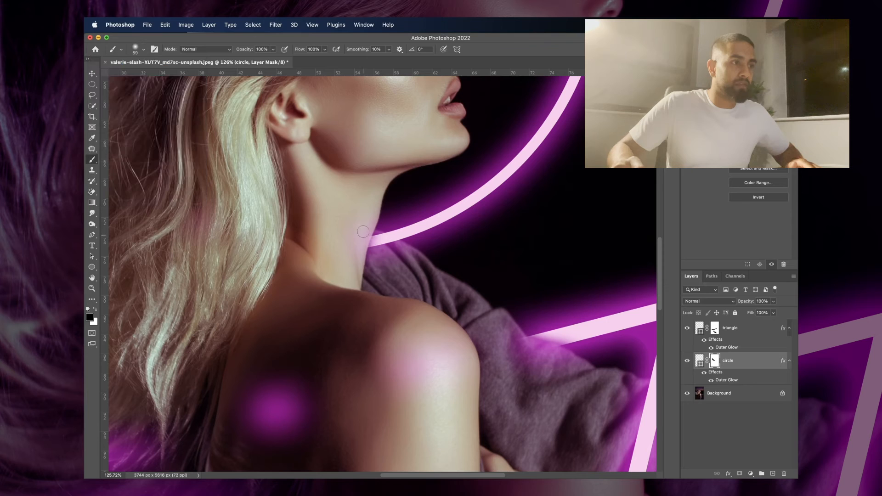
Set the brush size to 166 px and paint the leftover glow spot off the woman's back on the triangle's mask.
{"action": "left_click", "coordinate": [715, 328]}
{"action": "scroll", "coordinate": [351, 325], "scroll_direction": "down", "scroll_amount": 5}
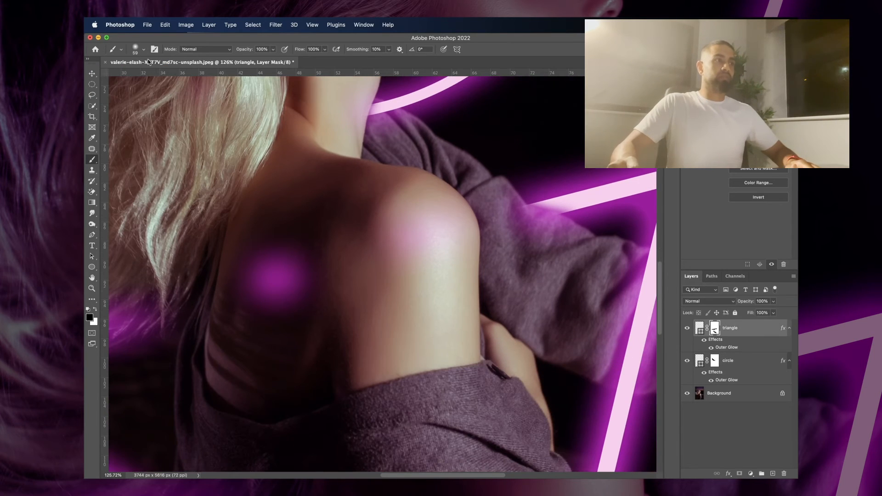
{"action": "left_click", "coordinate": [136, 48]}
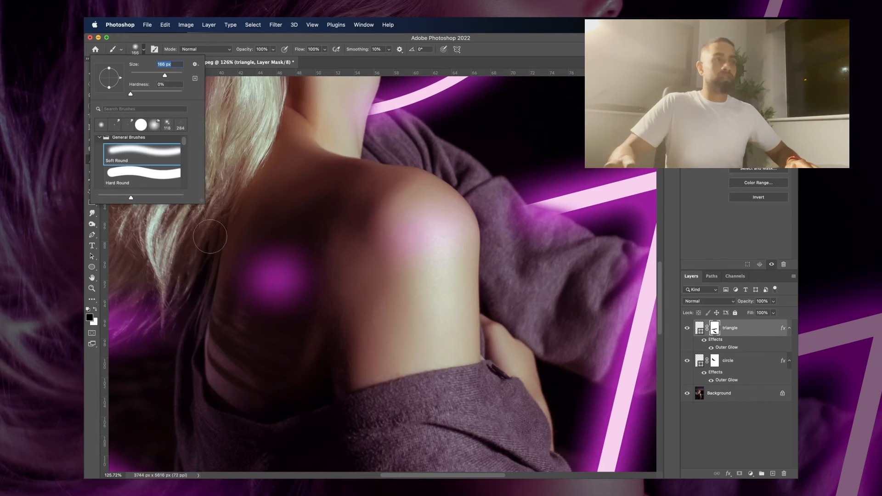
{"action": "key", "text": "Return"}
{"action": "scroll", "coordinate": [271, 260], "scroll_direction": "down", "scroll_amount": 5}
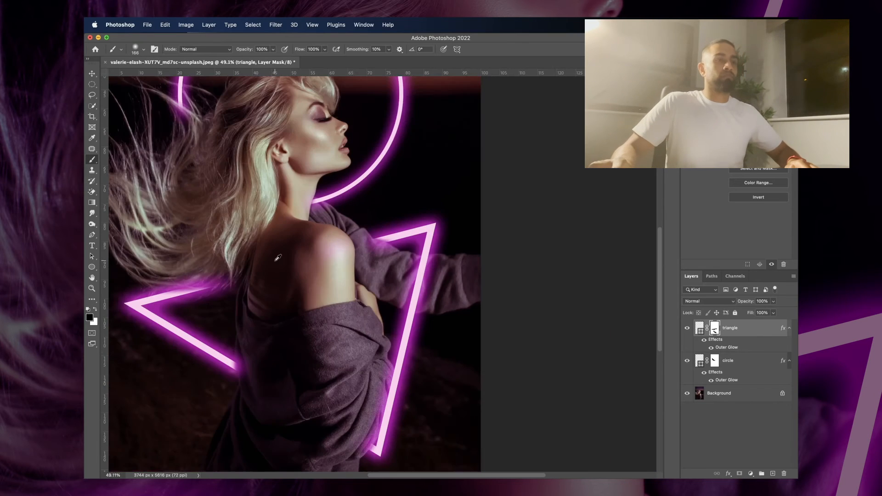
{"action": "scroll", "coordinate": [274, 260], "scroll_direction": "down", "scroll_amount": 5}
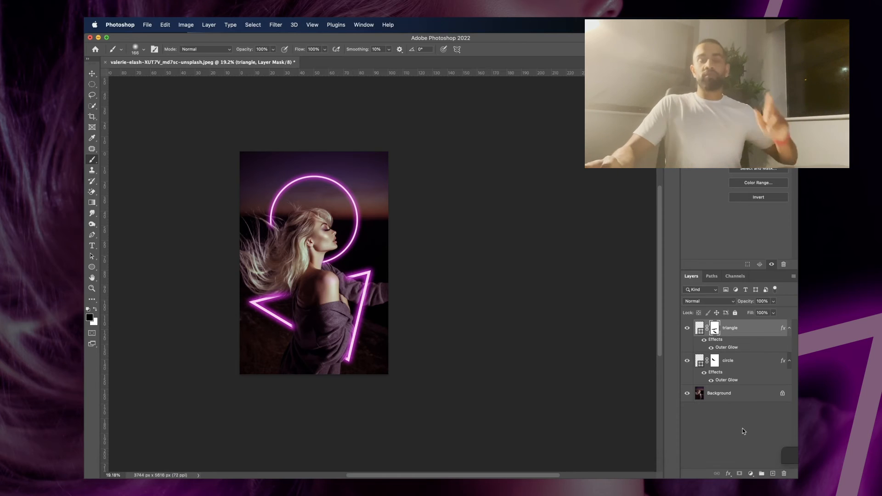
Add a new layer above the triangle and set the Gradient tool to the foreground-to-transparent preset from Basics.
{"action": "left_click", "coordinate": [773, 473]}
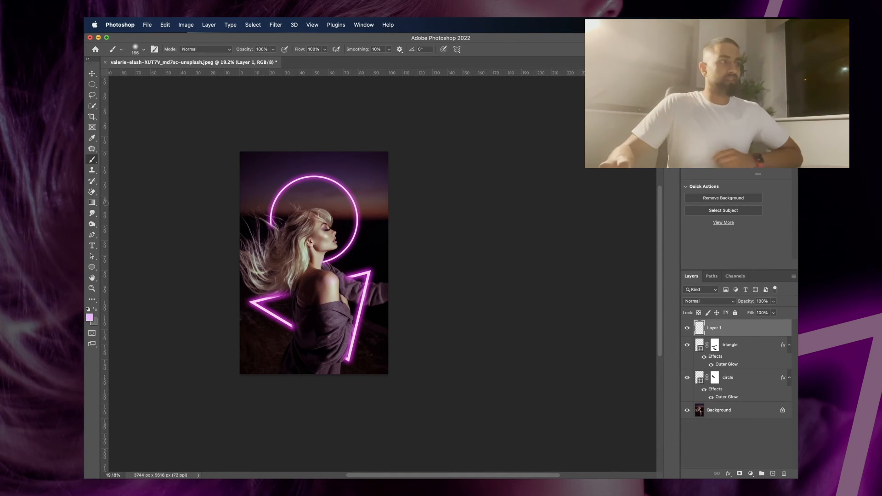
{"action": "left_click", "coordinate": [92, 203]}
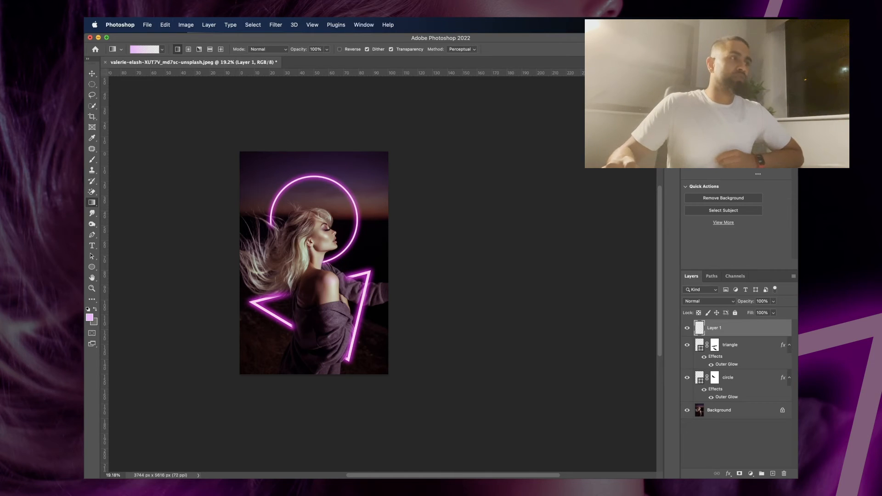
{"action": "left_click", "coordinate": [163, 50]}
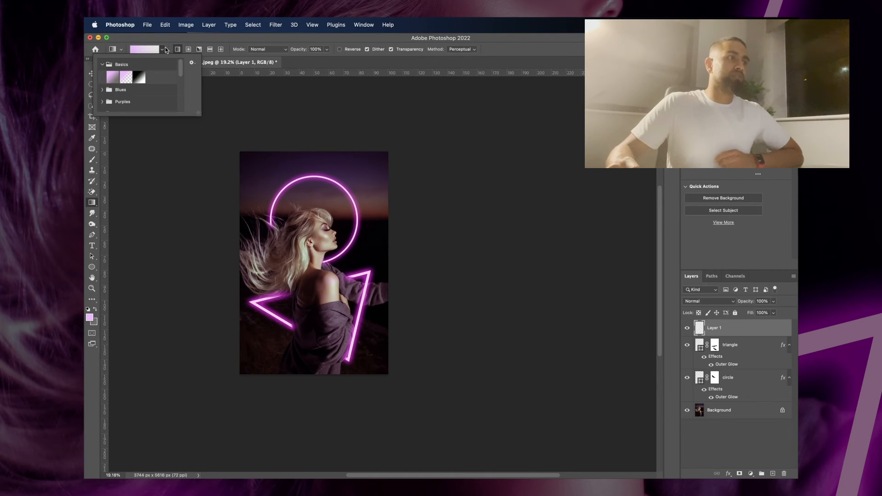
{"action": "left_click", "coordinate": [129, 81]}
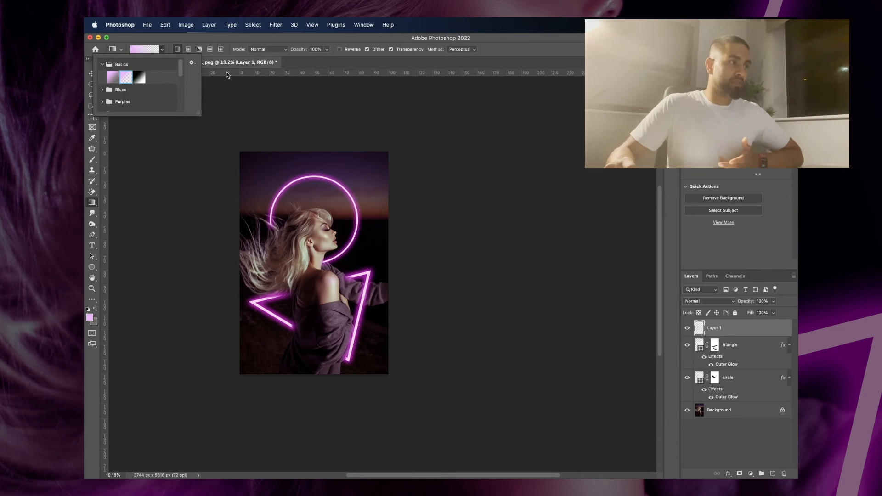
{"action": "left_click", "coordinate": [517, 48]}
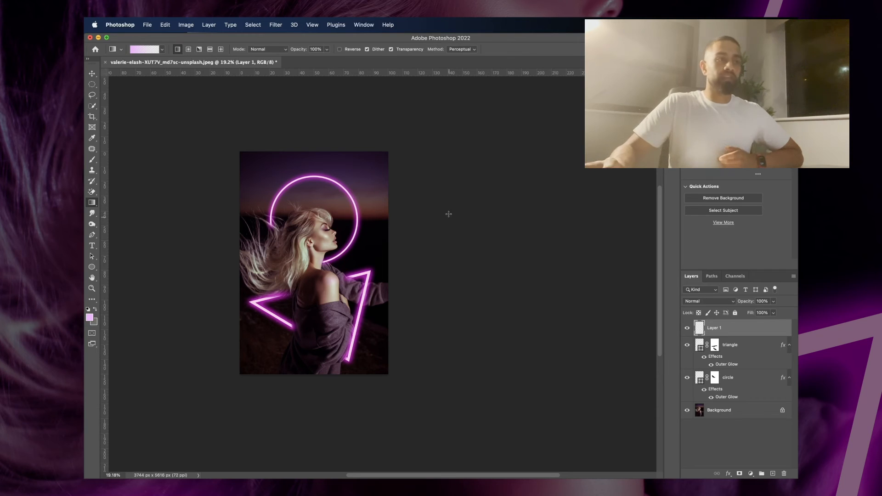
Draw soft pink gradients inward from the photo's upper-right, lower-left and lower-right corners, undoing the extra one at the lower right.
{"action": "left_click_drag", "start_coordinate": [448, 173], "coordinate": [333, 205]}
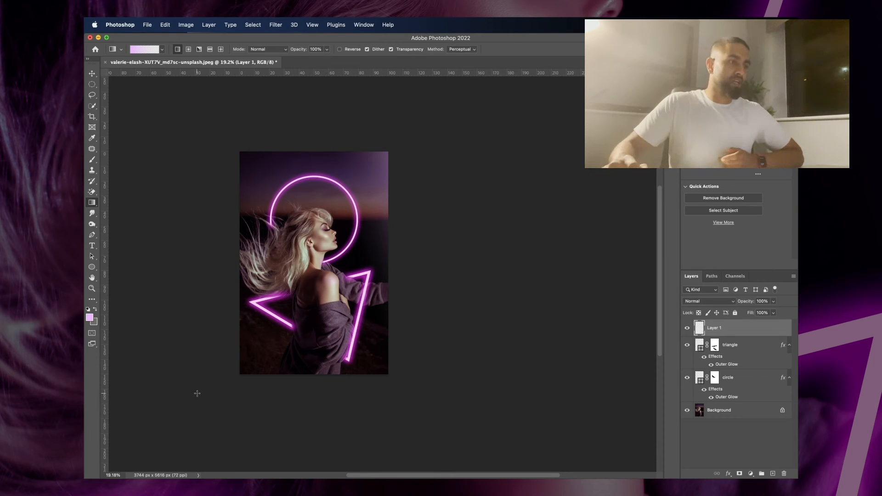
{"action": "left_click_drag", "start_coordinate": [197, 393], "coordinate": [271, 329]}
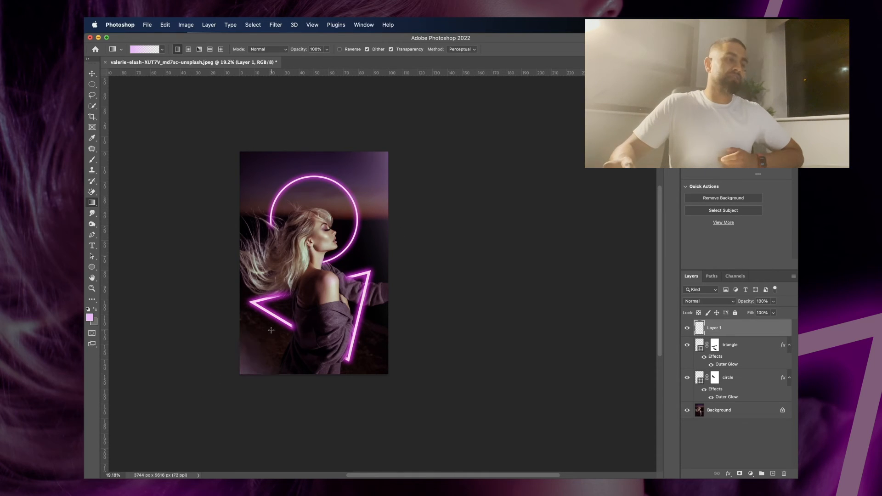
{"action": "left_click_drag", "start_coordinate": [494, 347], "coordinate": [352, 307]}
{"action": "left_click_drag", "start_coordinate": [427, 321], "coordinate": [360, 301]}
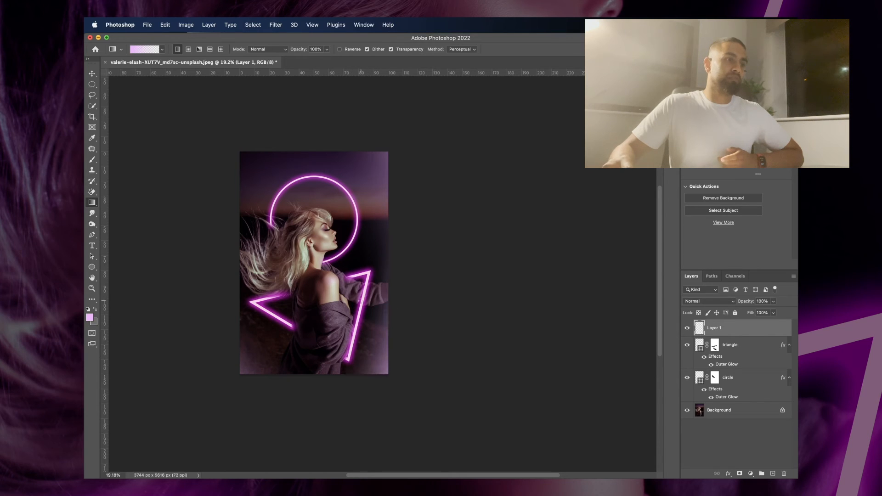
{"action": "key", "text": "super+z"}
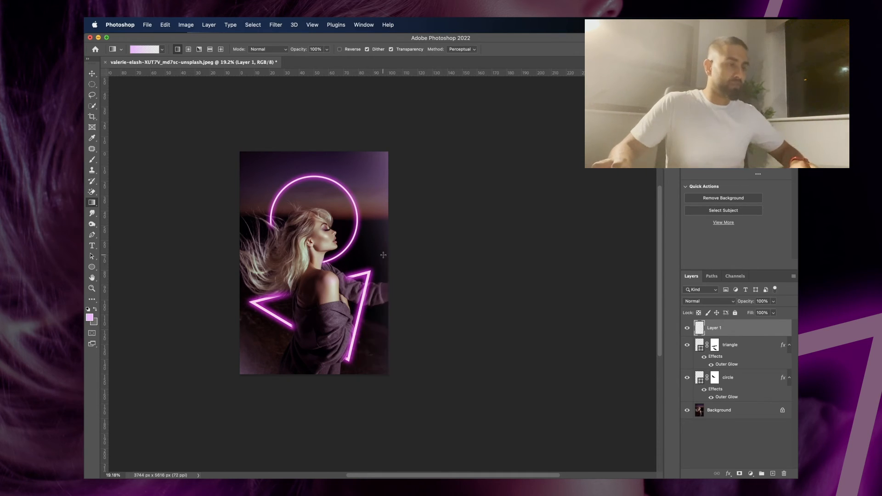
Draw a soft pink gradient inward from the photo's left edge, level with the circle, redoing it until the glow is subtle.
{"action": "left_click_drag", "start_coordinate": [177, 223], "coordinate": [262, 219]}
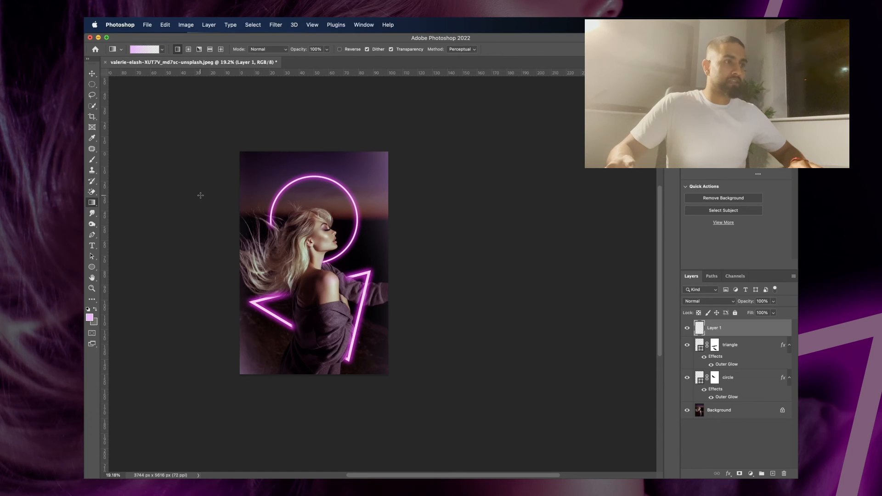
{"action": "left_click_drag", "start_coordinate": [201, 181], "coordinate": [259, 212]}
{"action": "key", "text": "super+z"}
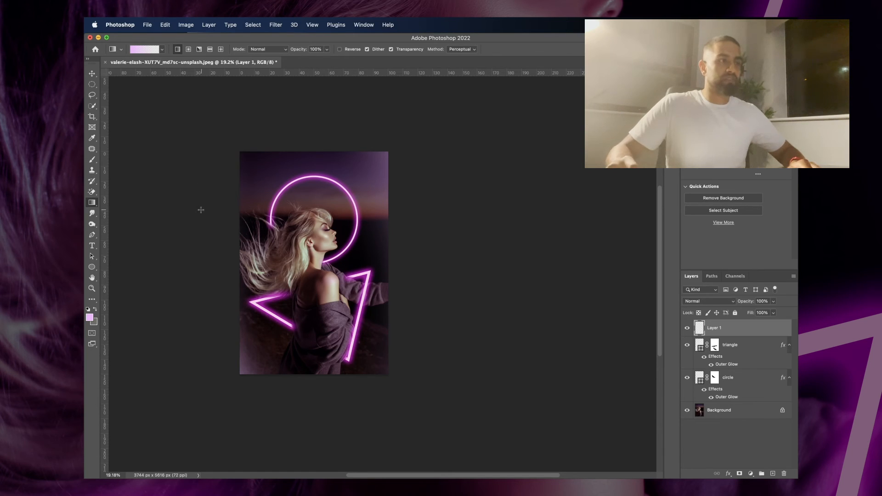
{"action": "left_click_drag", "start_coordinate": [177, 205], "coordinate": [260, 218]}
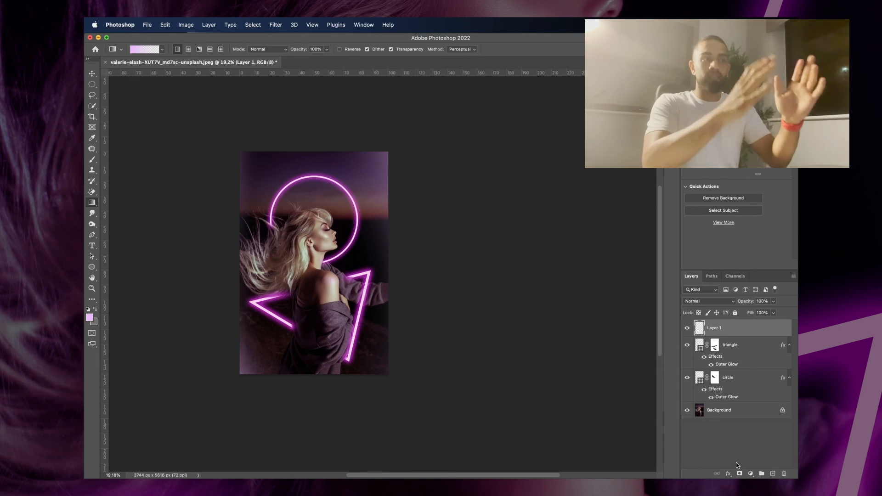
Add a Color Balance adjustment layer above all the other layers.
{"action": "left_click", "coordinate": [765, 439]}
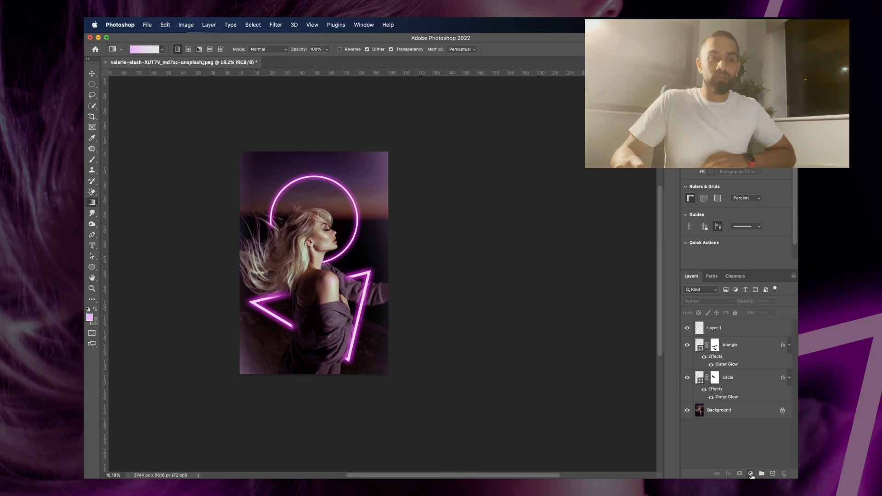
{"action": "left_click", "coordinate": [750, 473]}
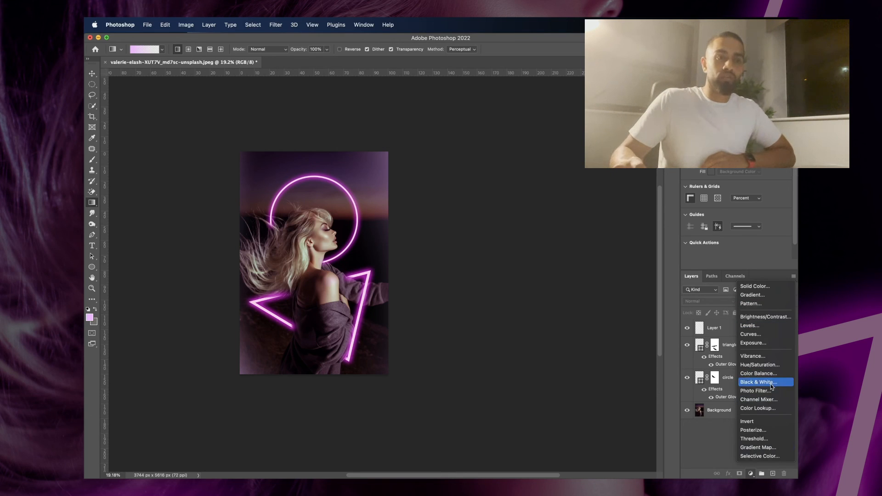
{"action": "left_click", "coordinate": [758, 374]}
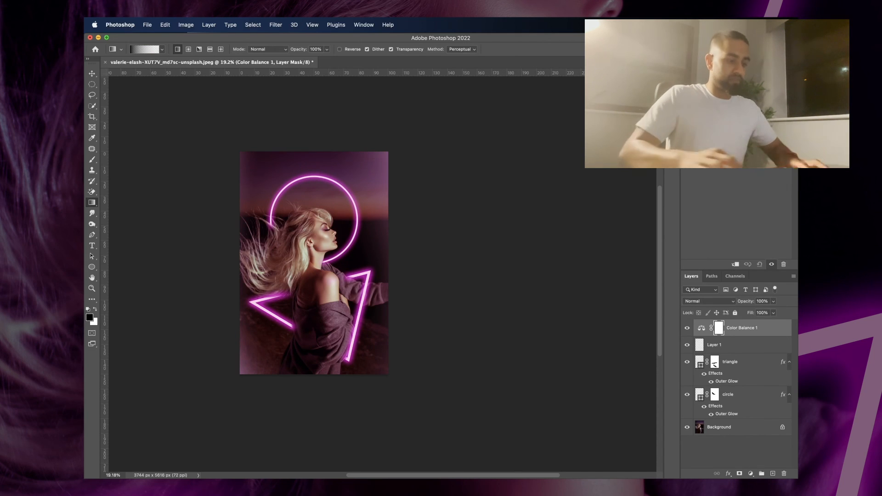
Shift the Color Balance toward blue and reduce the red to tint the whole photo purple, then deselect the layer.
{"action": "key", "text": "super+0"}
{"action": "key", "text": "super+minus"}
{"action": "left_click_drag", "start_coordinate": [723, 127], "coordinate": [753, 127]}
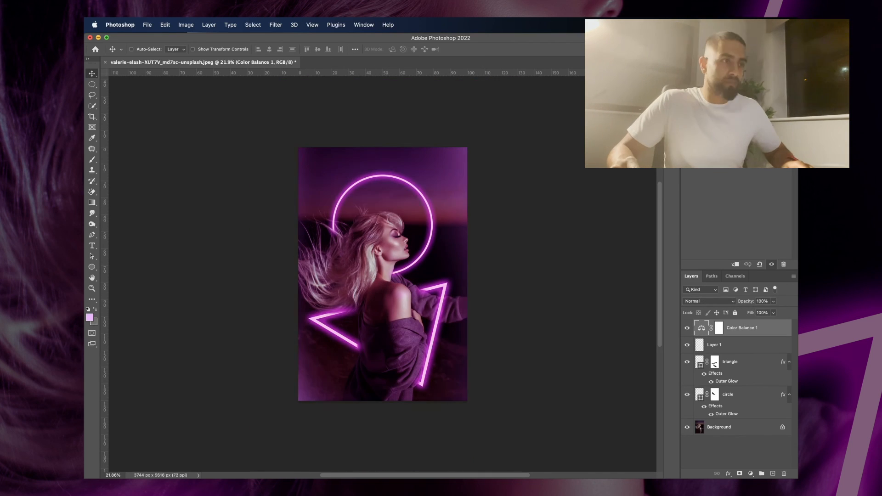
{"action": "left_click_drag", "start_coordinate": [735, 111], "coordinate": [726, 110]}
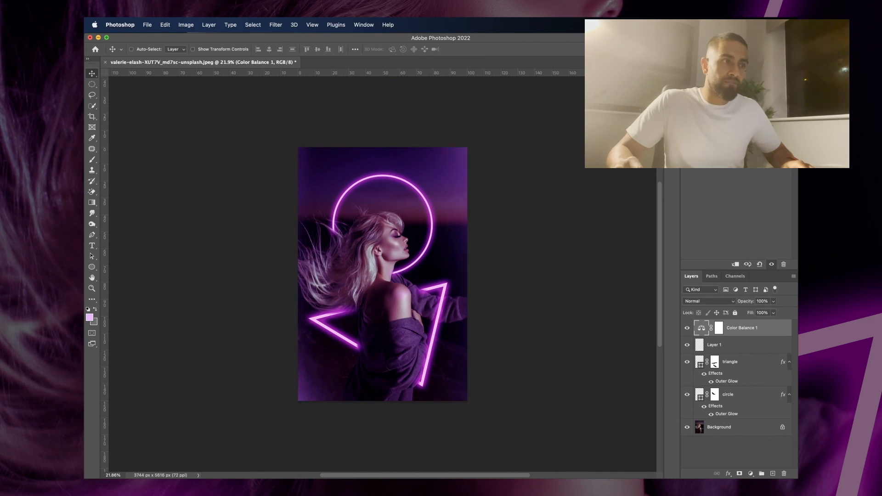
{"action": "left_click", "coordinate": [745, 452]}
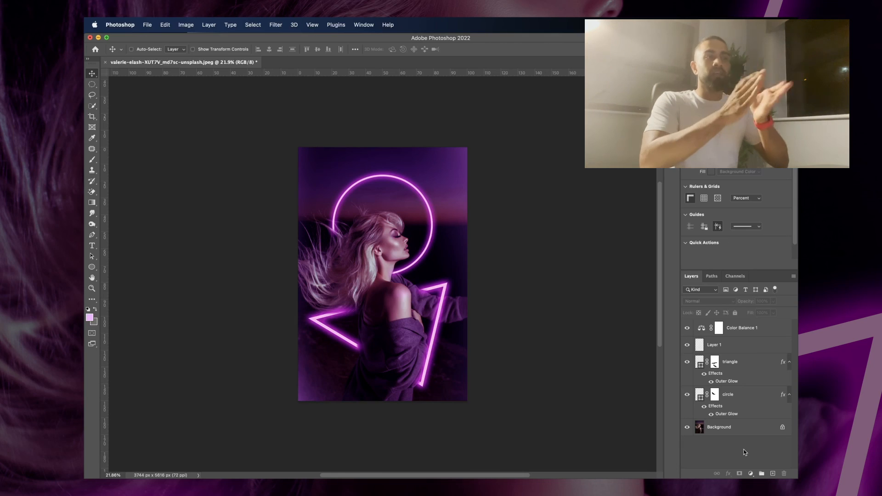